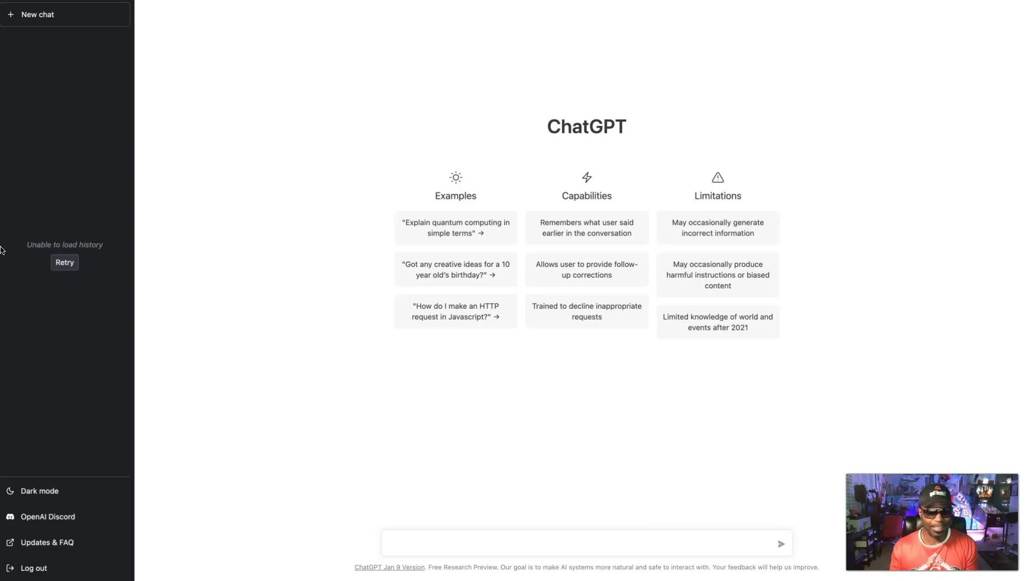
Step: Retry loading the chat history by reloading the page, and dismiss the high-demand notice
left_click(65, 263)
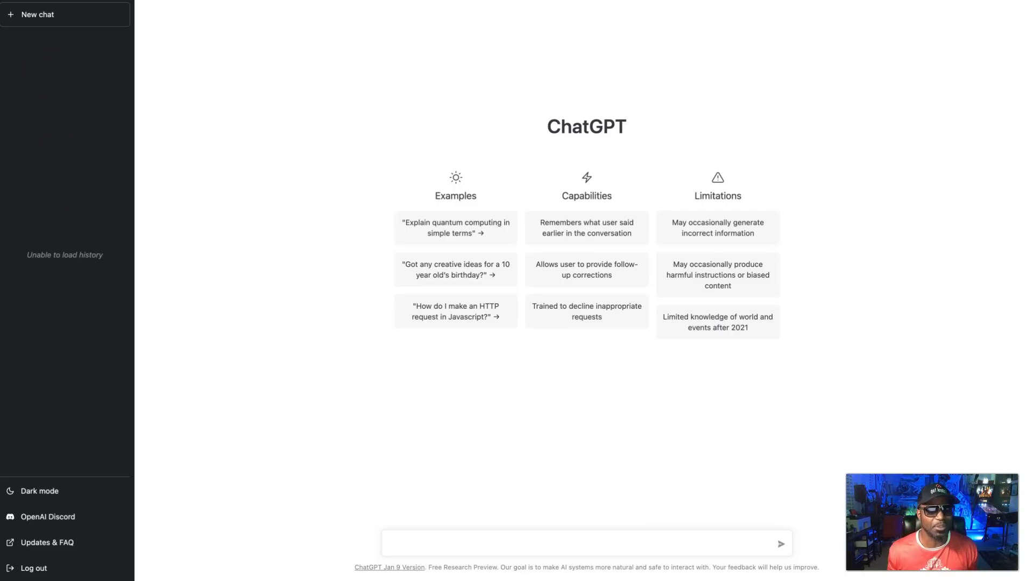
key("super+r")
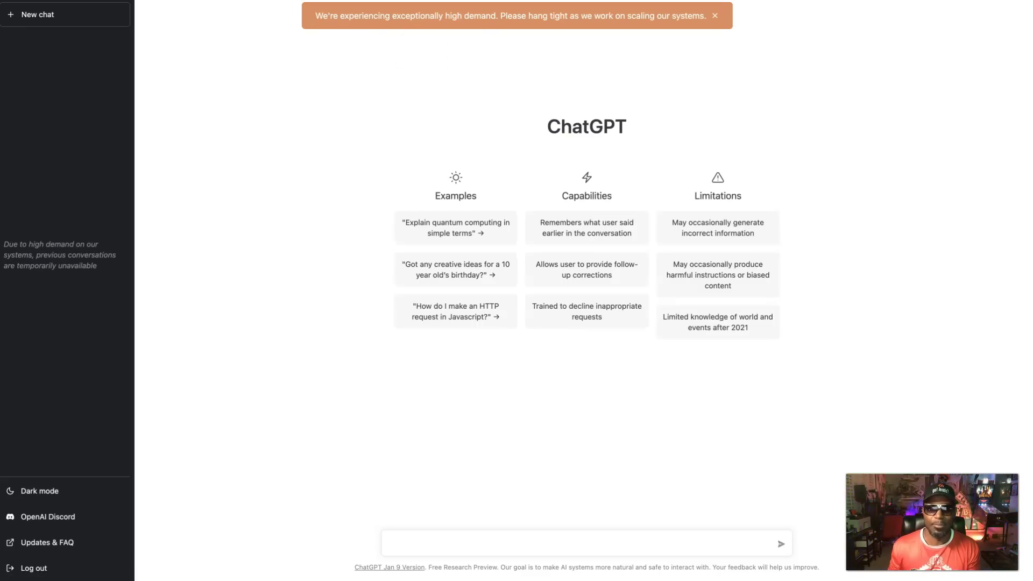
left_click(714, 16)
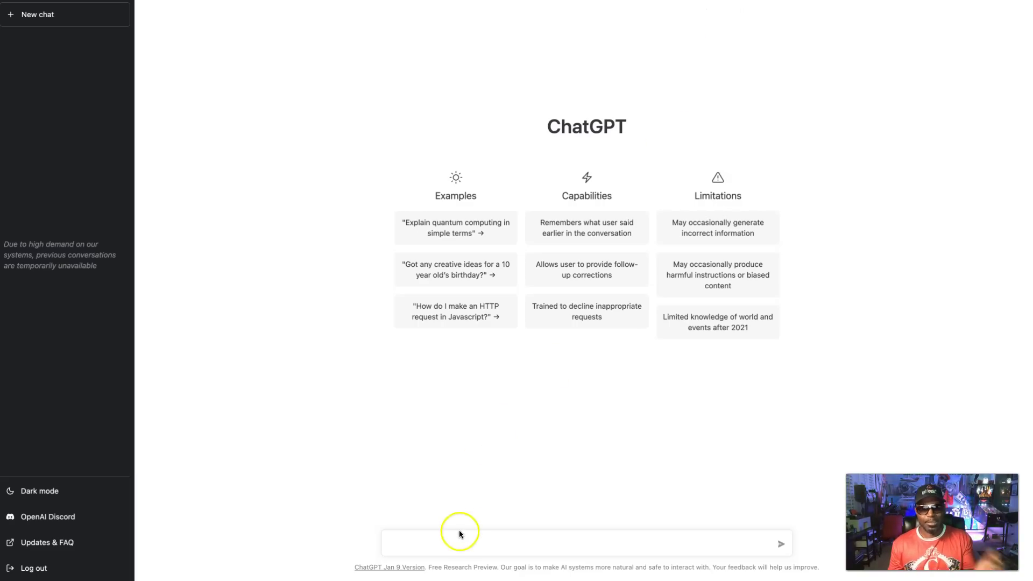
Step: Write the prompt "create a facebook post about nowsite marketing" in the new chat without sending it
left_click(449, 544)
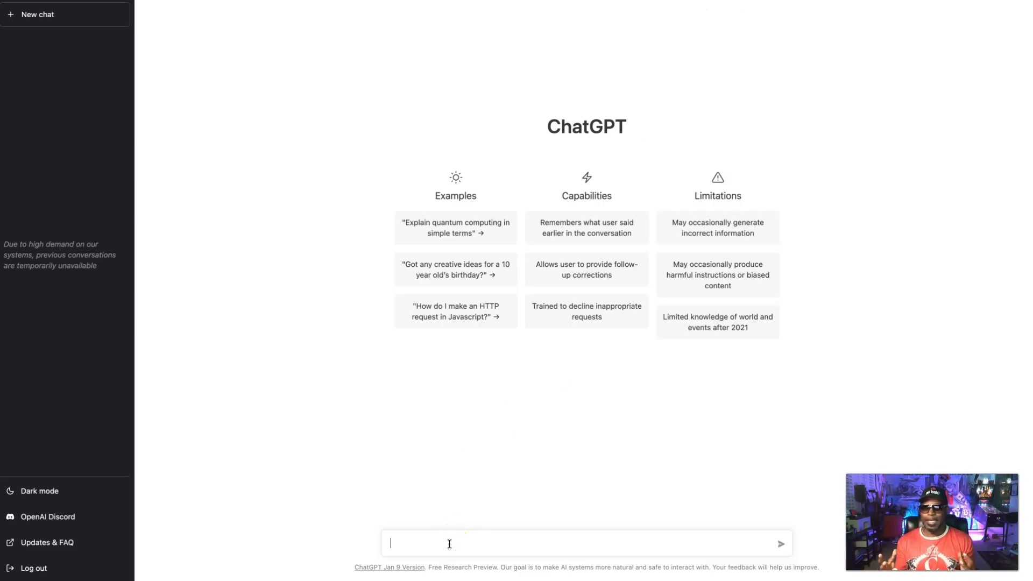
type("creat")
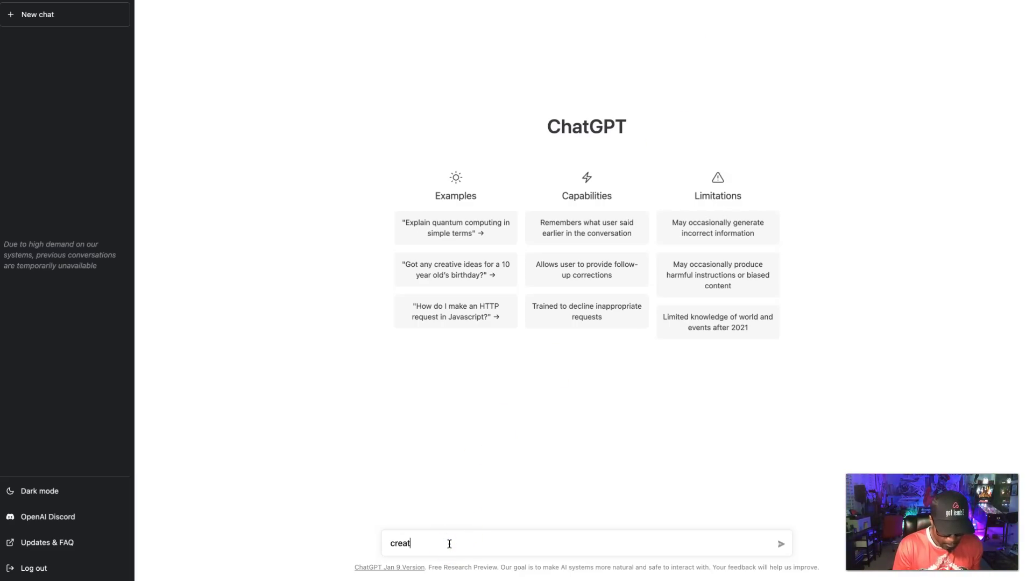
type("e a faceb")
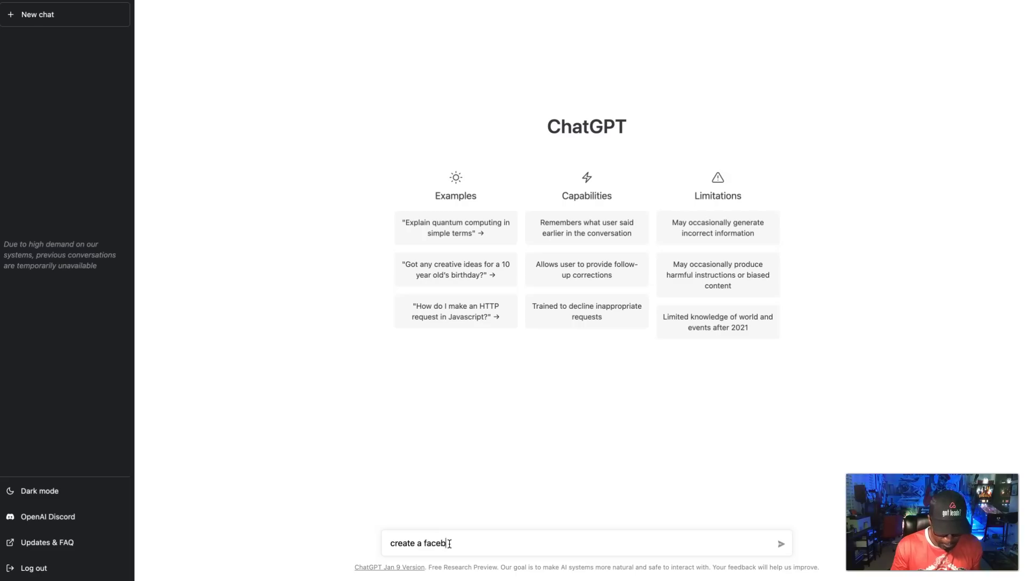
type("ook pos")
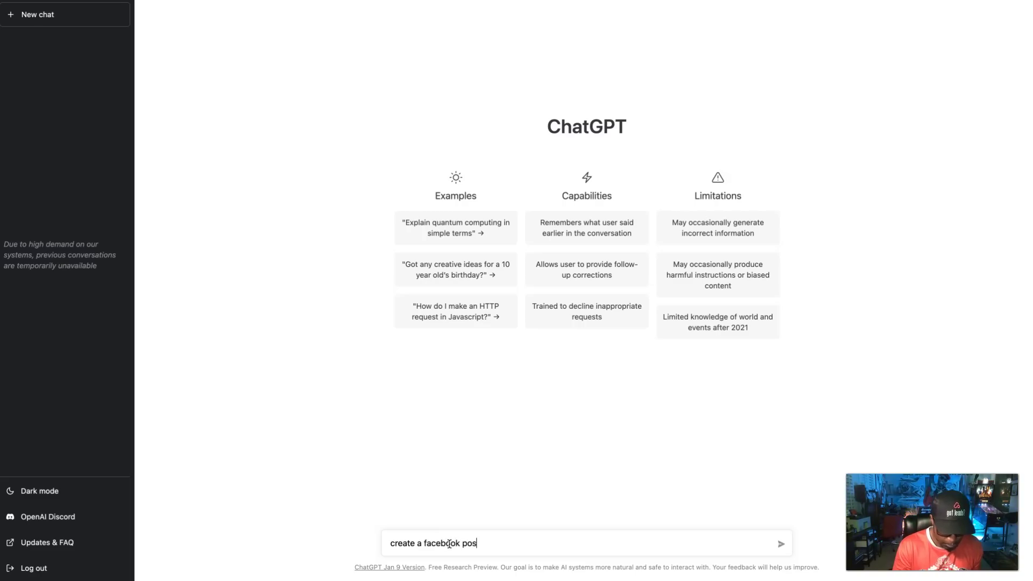
type("t about ")
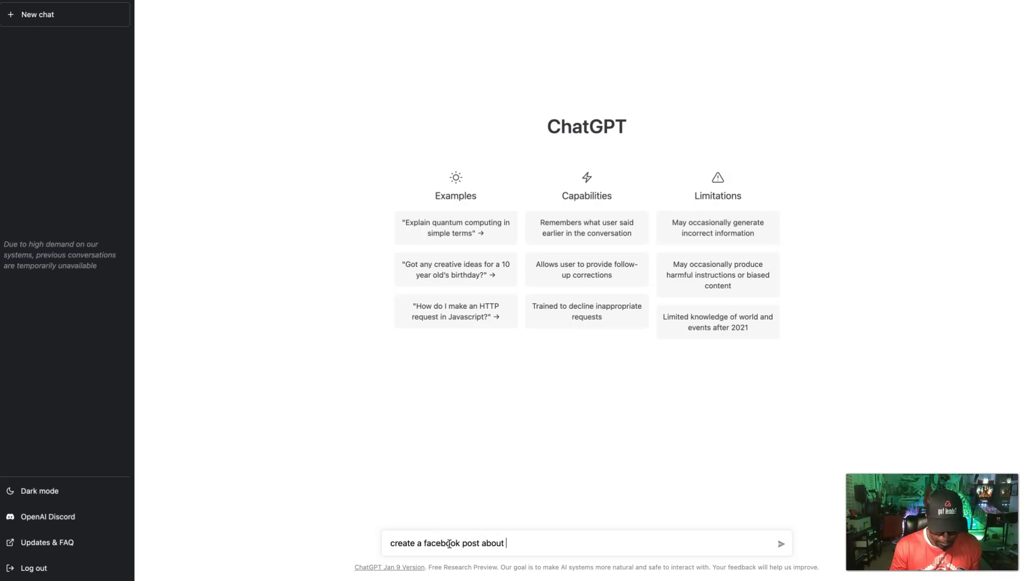
type("nowsi")
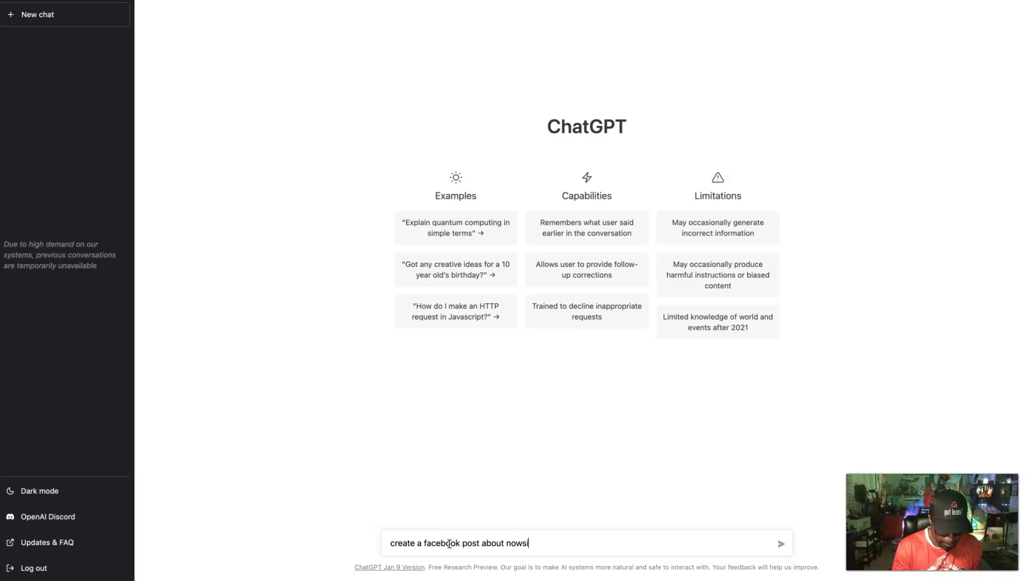
type("te marketing")
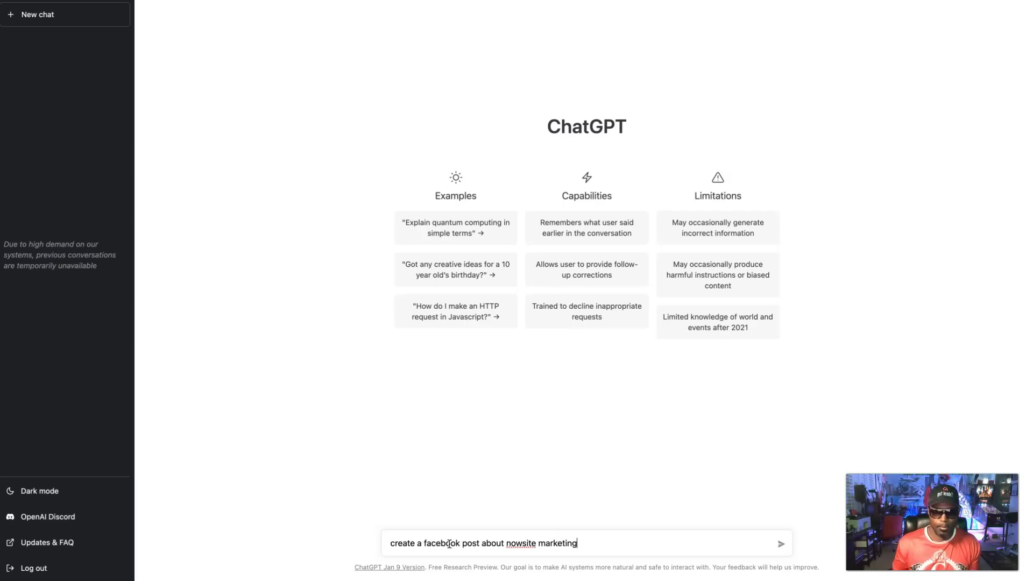
Step: Capitalize the company name in the prompt as "Nowsite Marketing" and send the Facebook post request
left_click(511, 544)
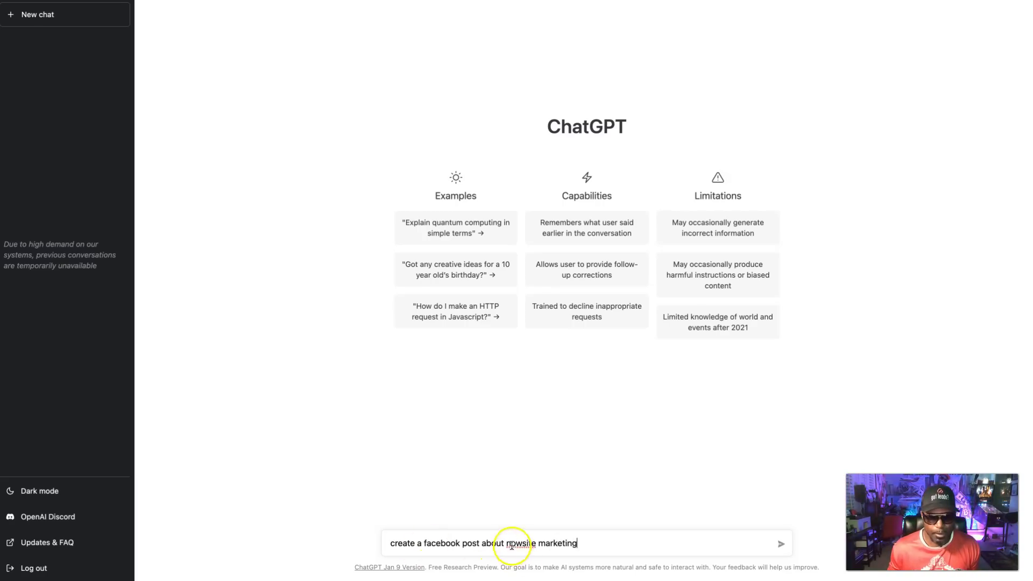
key("BackSpace")
type("N")
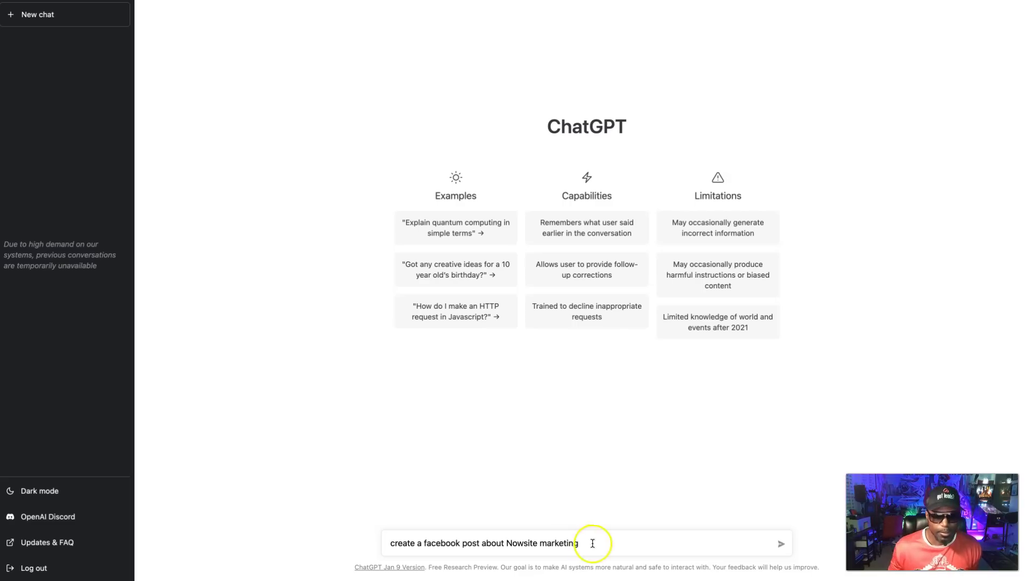
key("BackSpace")
type("M")
left_click(780, 544)
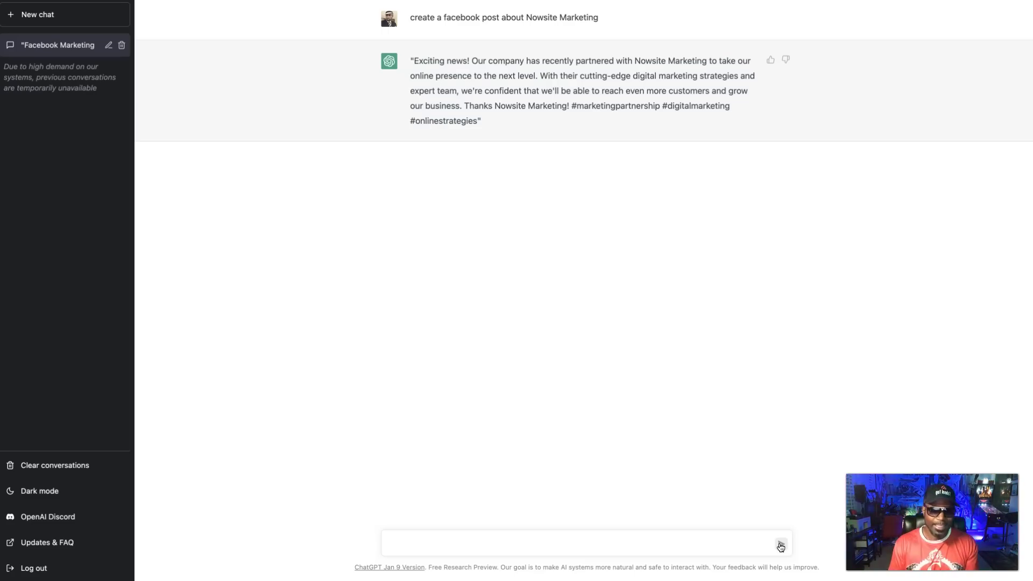
Step: Ask for the generated Facebook post to be reworked with the follow-up prompt "turn it into a blog post"
left_click(425, 541)
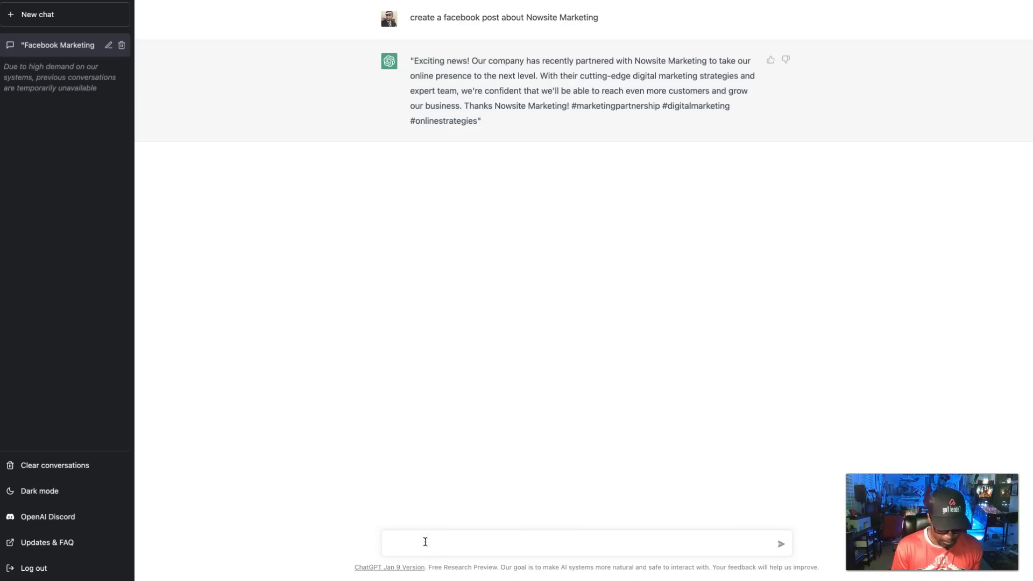
type("turn it into a blog post")
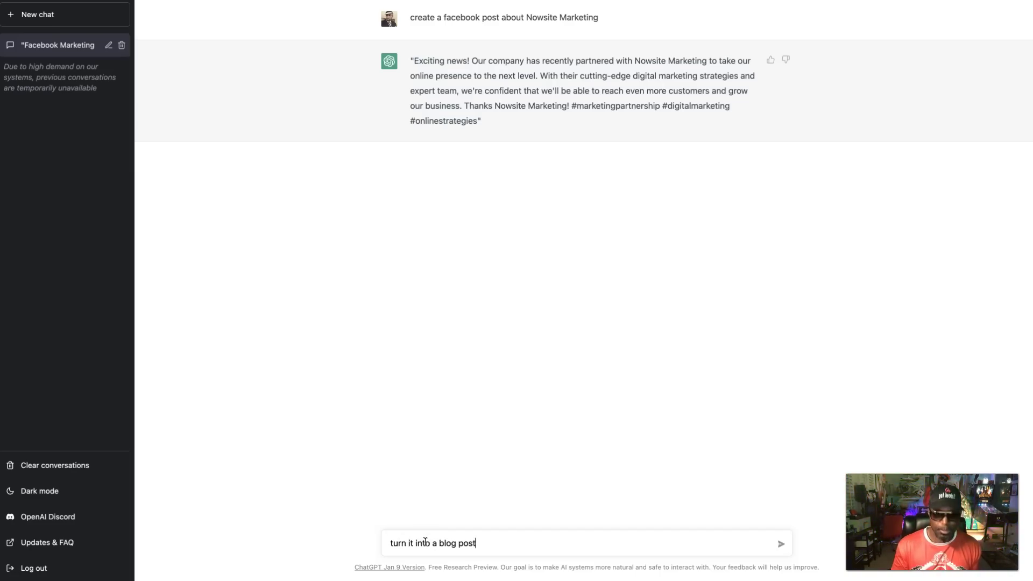
key("Return")
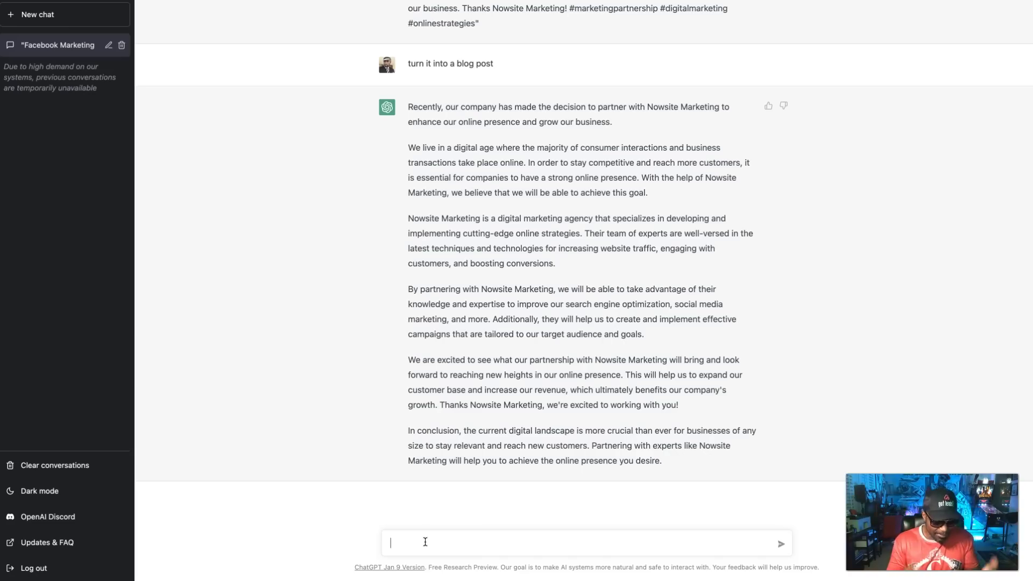
Step: Request a website headline with the prompt "Create a headline for my website"
type("cre")
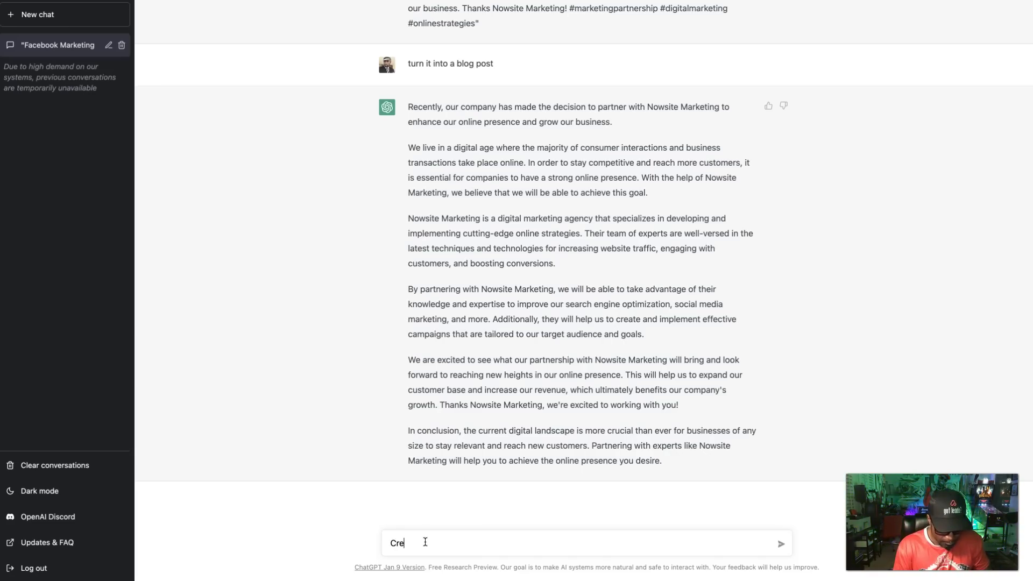
type("ate a headline")
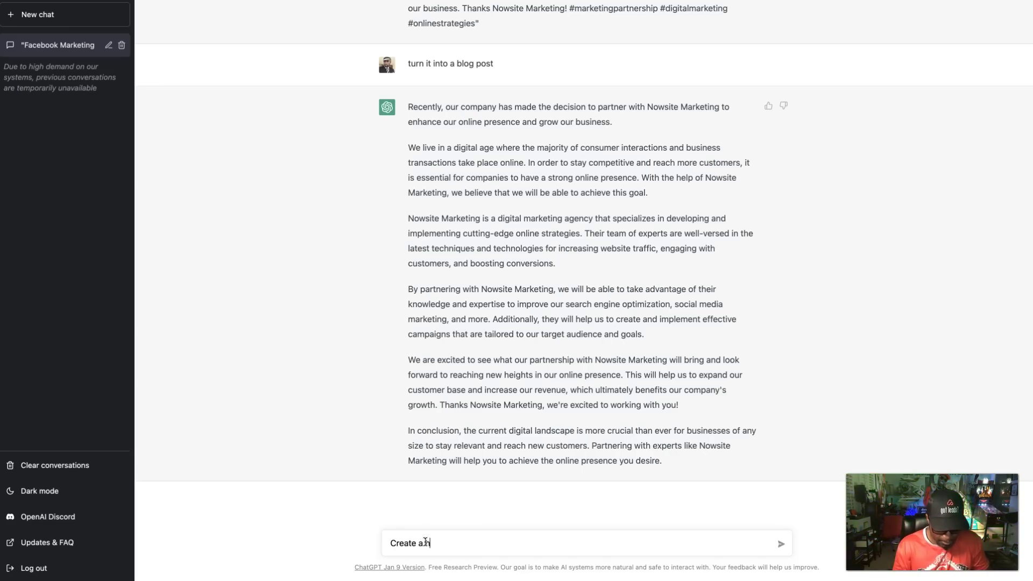
type(" for my website")
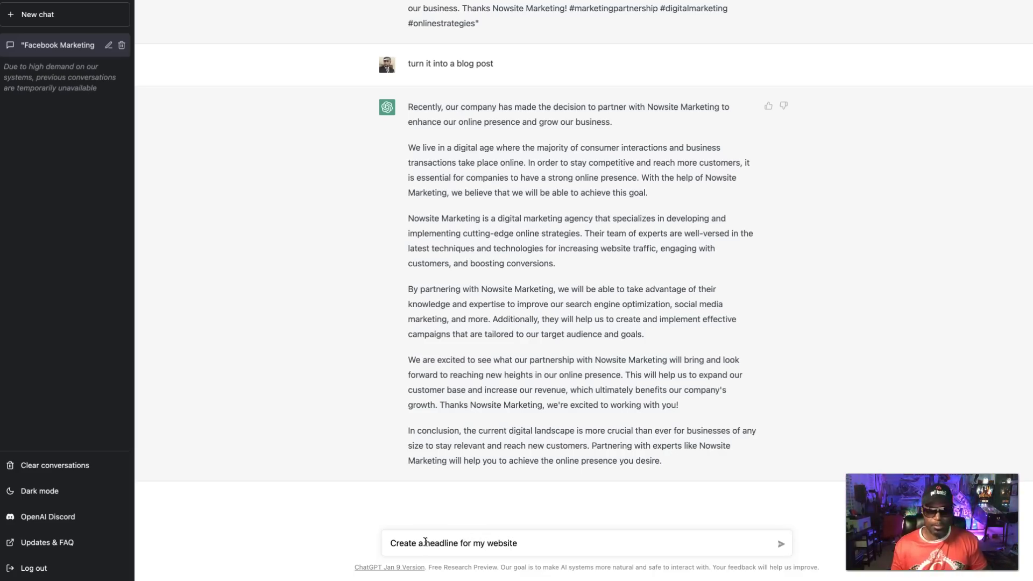
key("Return")
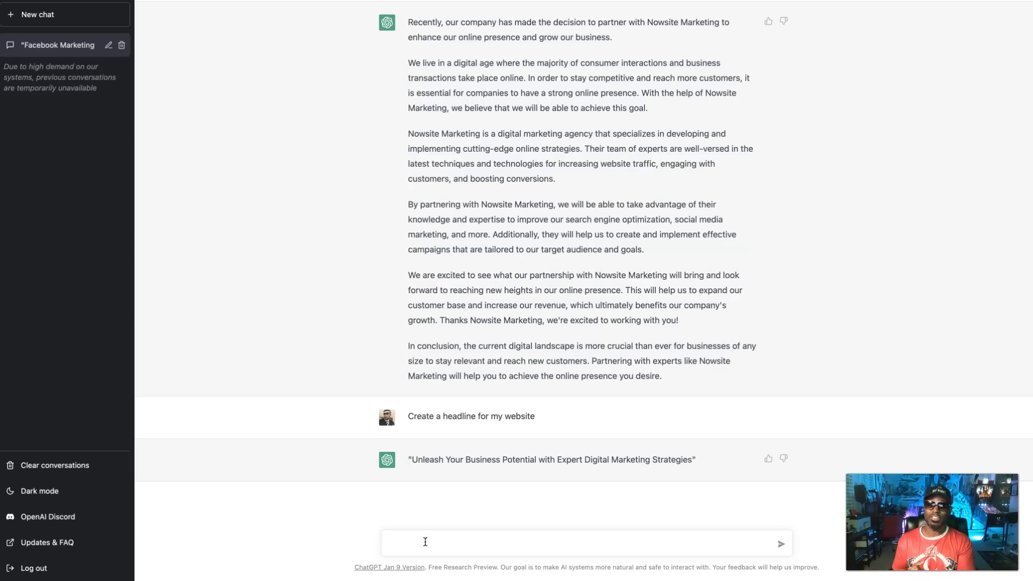
Step: Ask for additional website headlines with the prompt "create 5 more"
type("c")
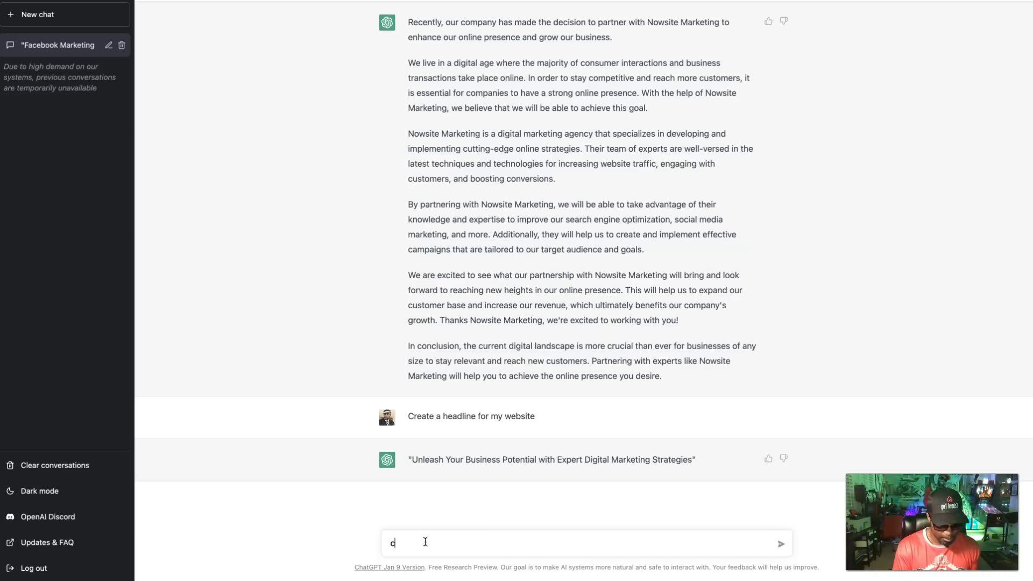
type("reate 5 more")
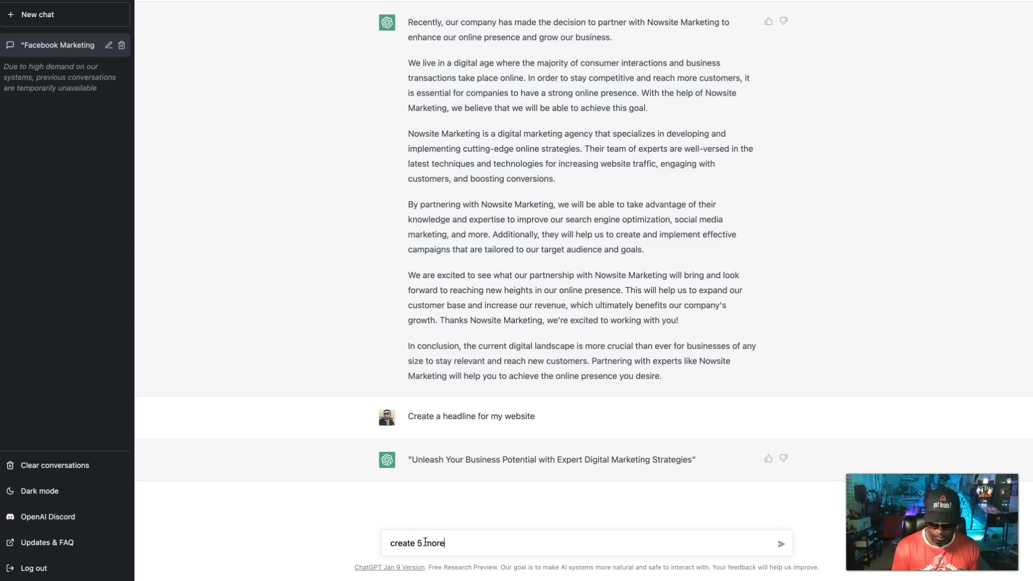
key("Return")
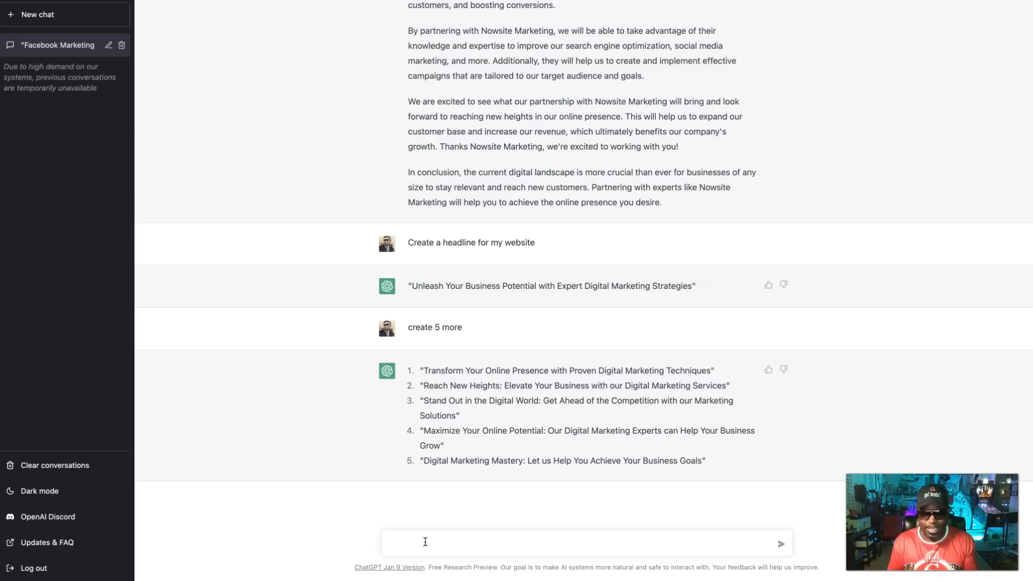
Step: Request an email sequence with the prompt "create a 3 day email campaign"
type("crea")
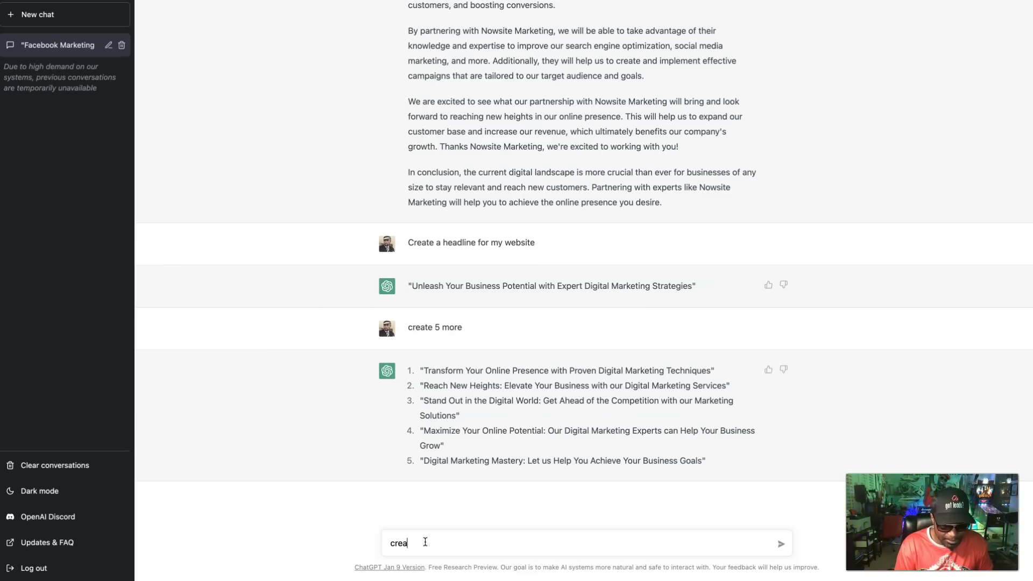
type("te a")
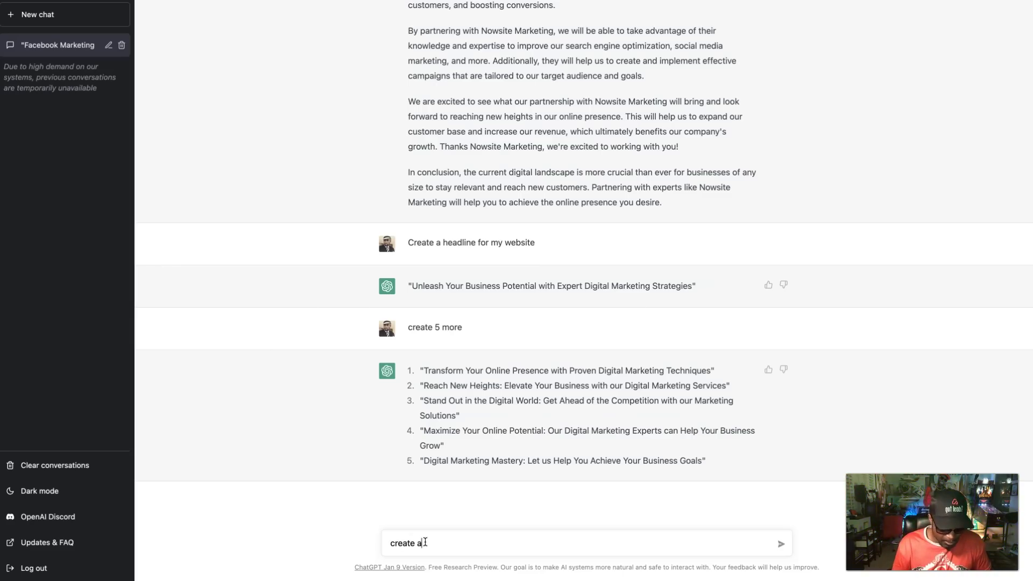
type(" 3 day ")
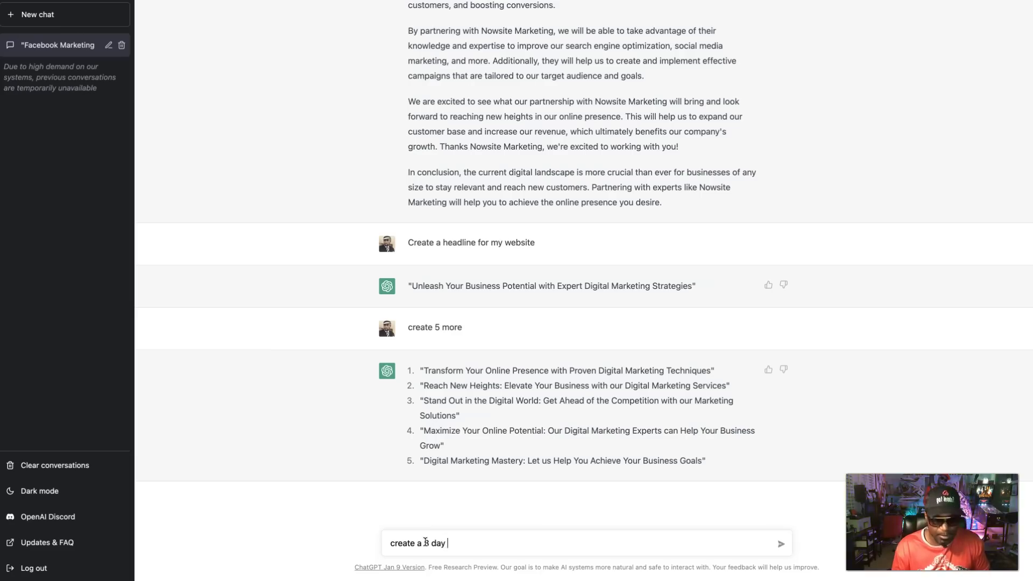
type("e")
type("m")
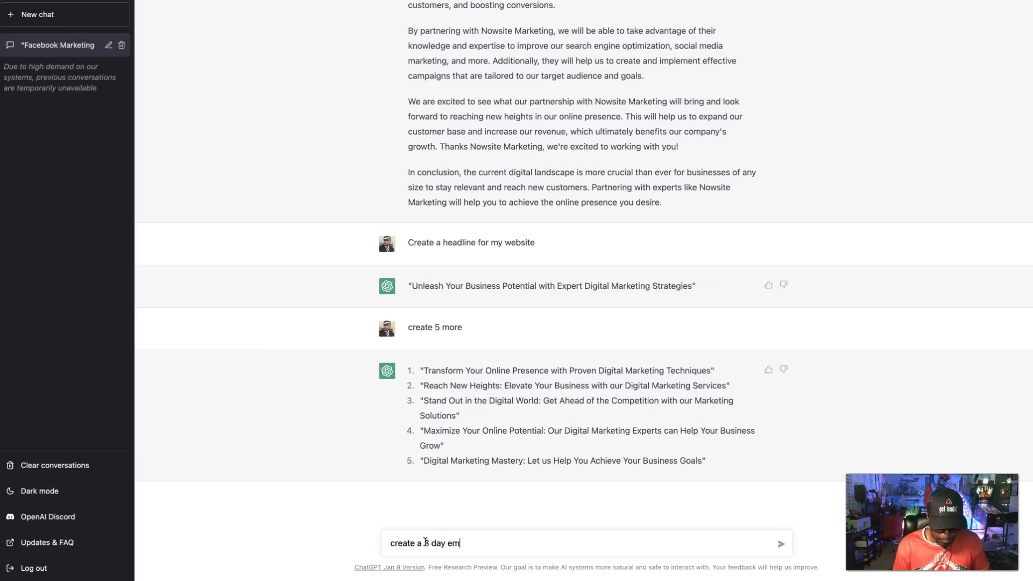
type("ail campaign")
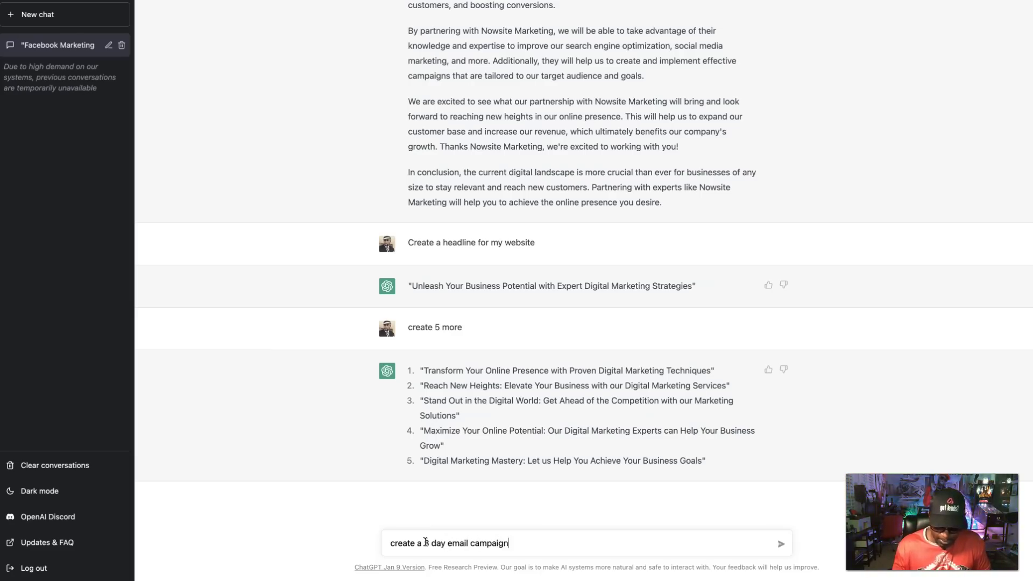
key("Return")
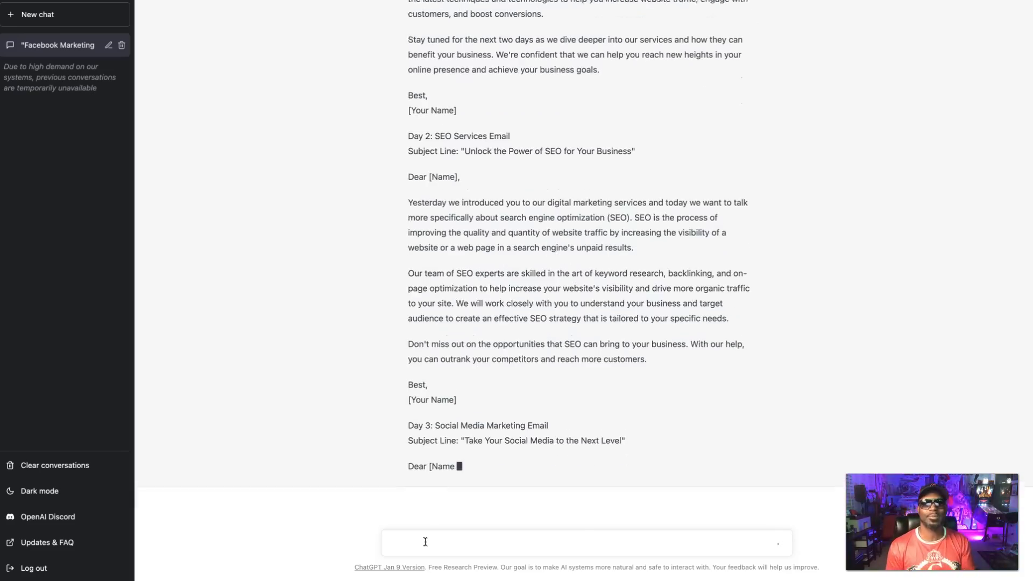
Step: Ask for the email campaign to be simplified with the prompt "make it simple for a 12 year old to understand and make it 4 lines or less"
scroll(434, 486, "up", 2)
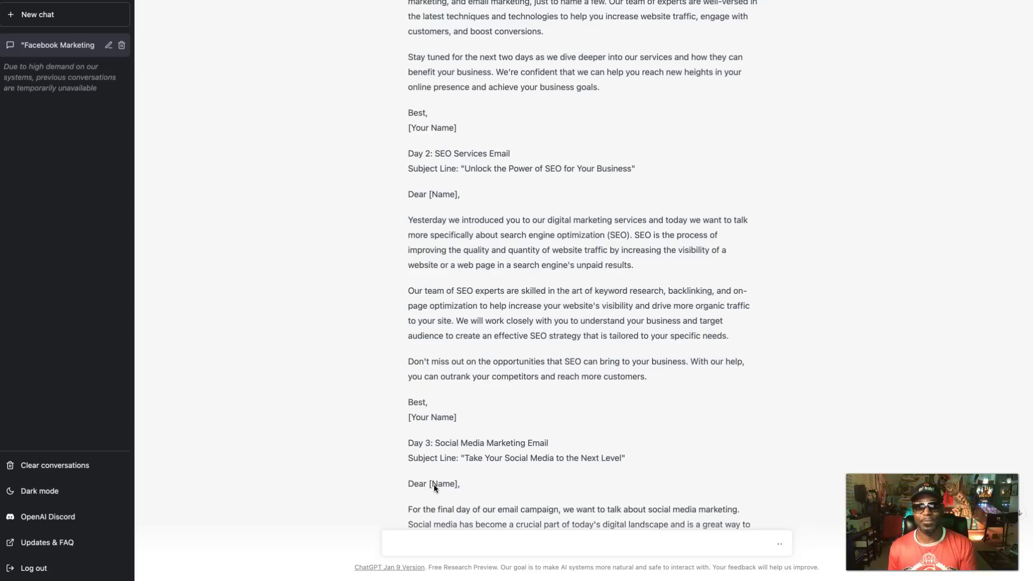
left_click(482, 399)
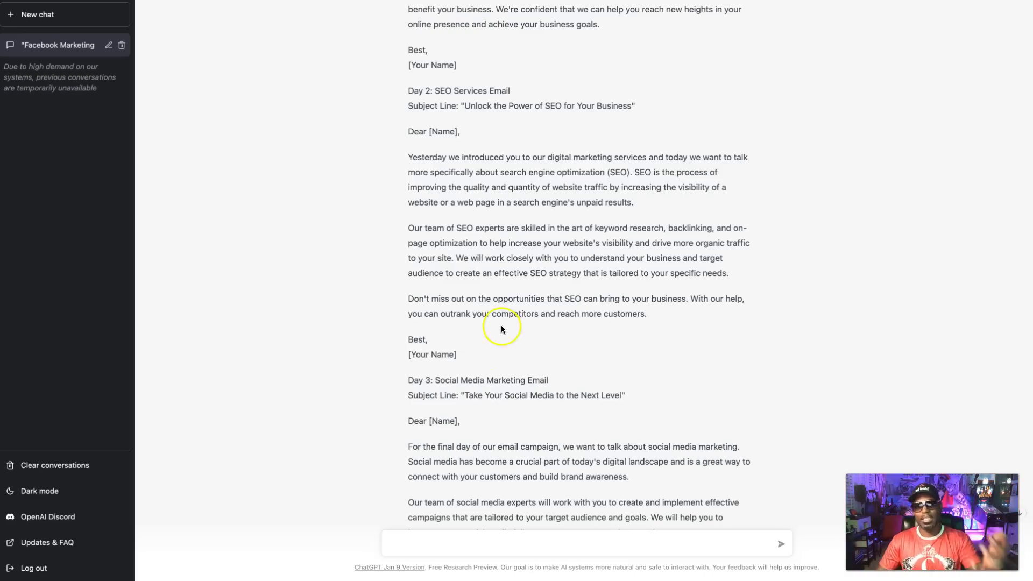
scroll(501, 325, "down", 3)
scroll(502, 324, "down", 3)
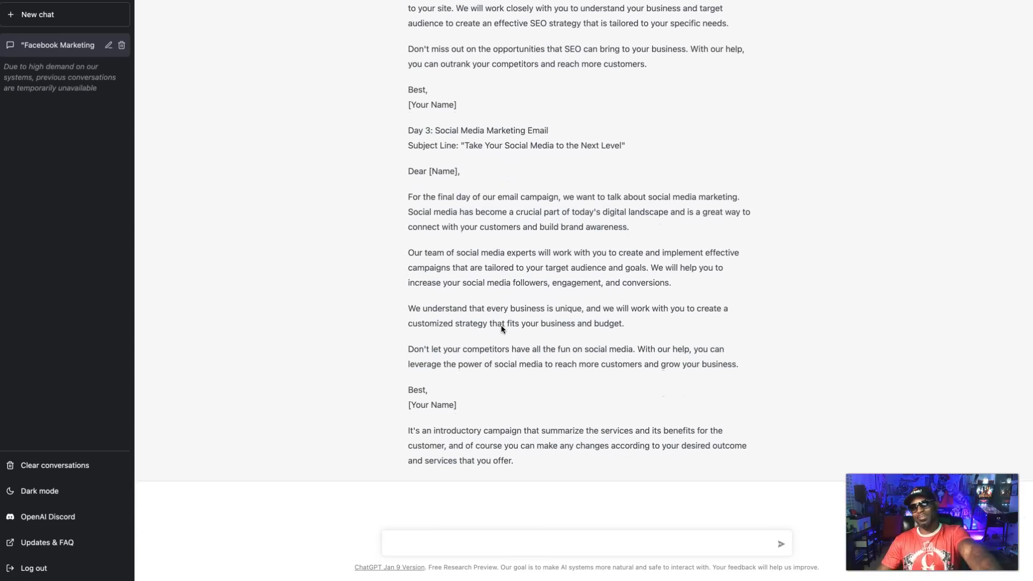
left_click(492, 491)
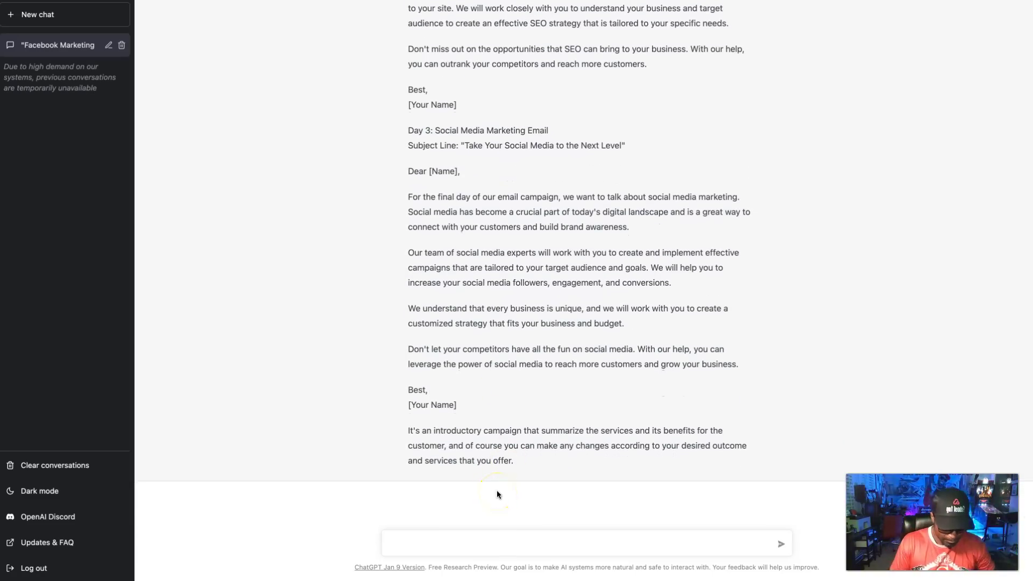
type("make it")
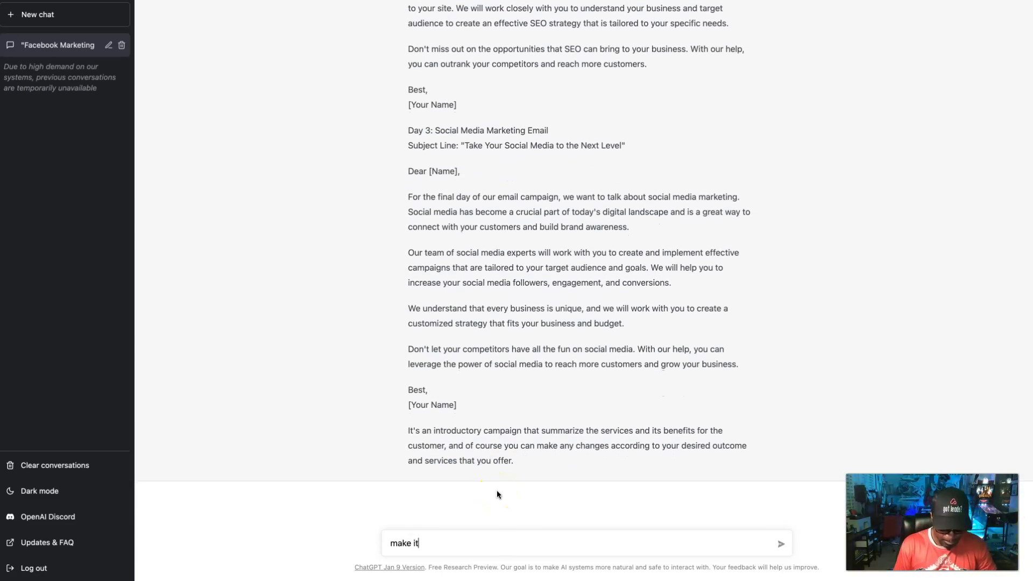
type(" simple ")
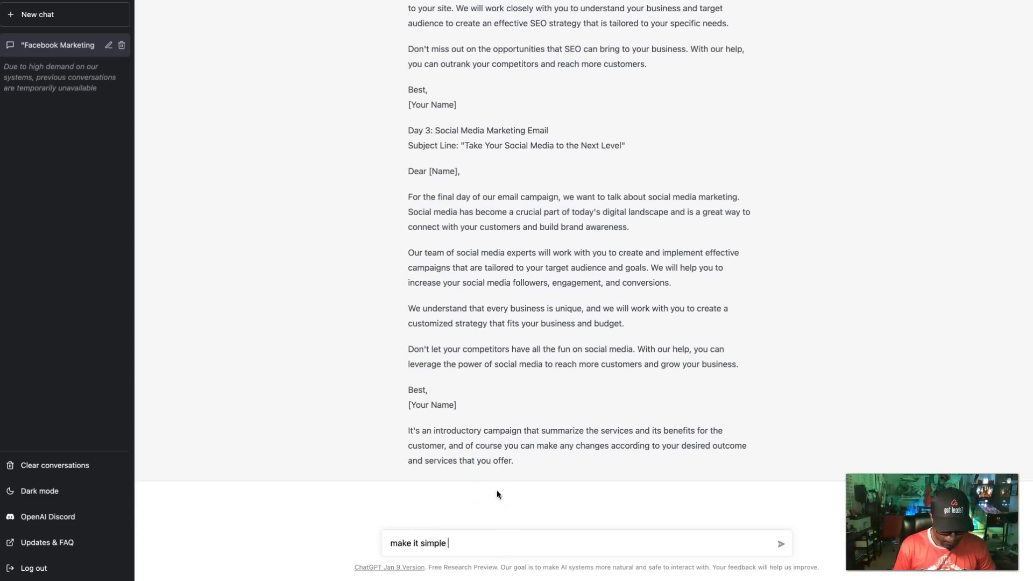
type("for a")
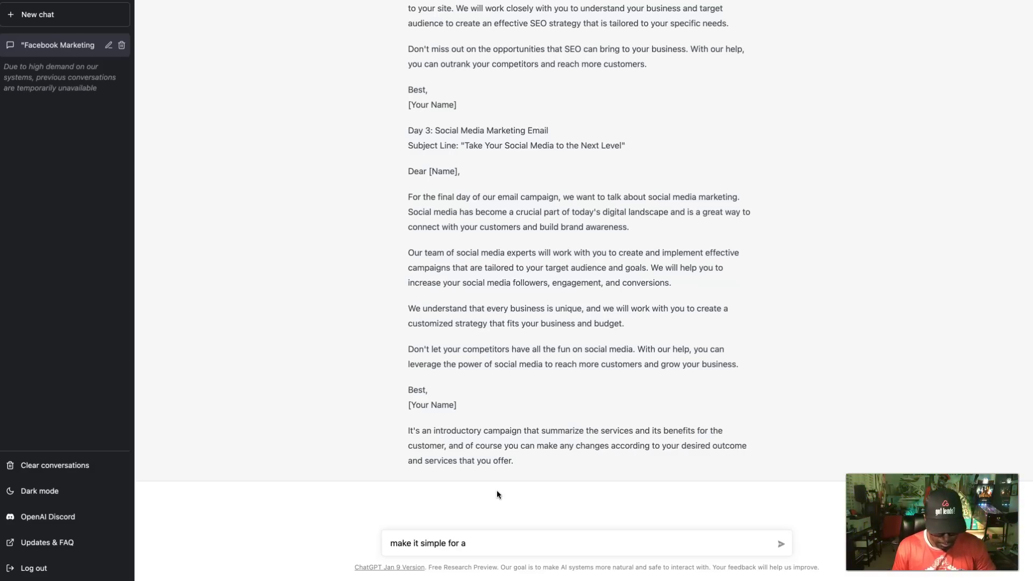
type(" 1")
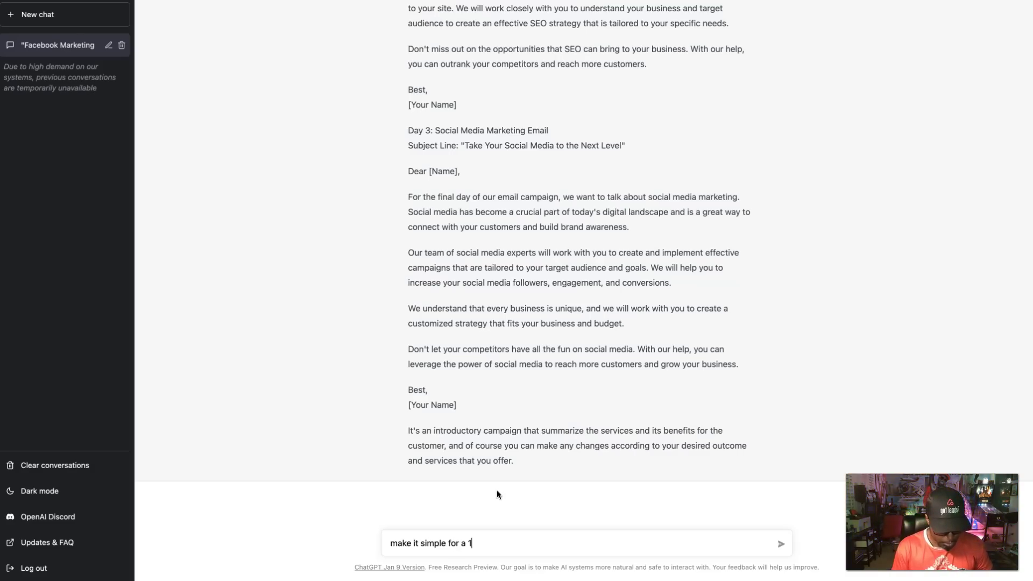
type("2 year o")
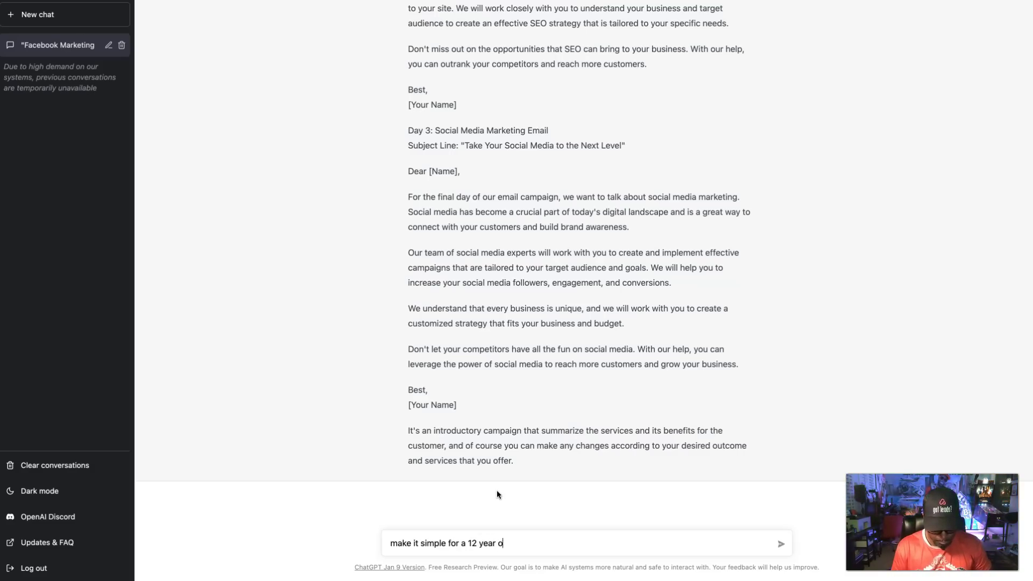
type("ld to under")
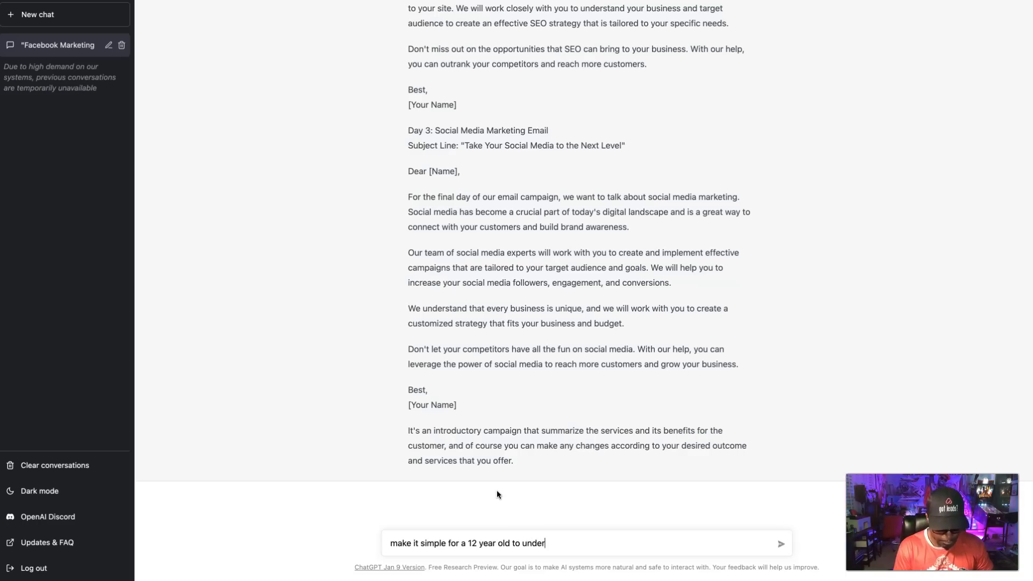
type("stand")
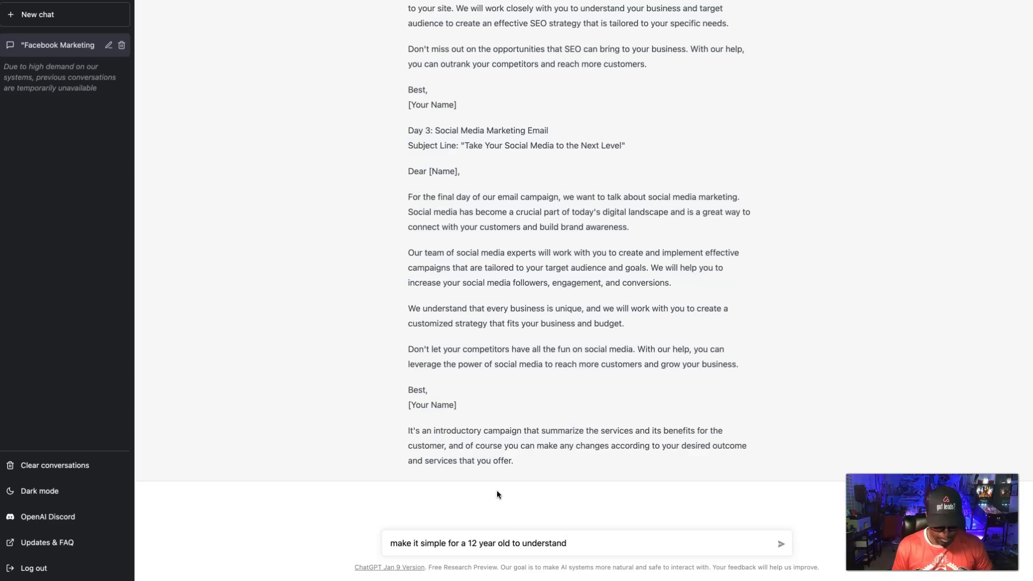
type(" and make")
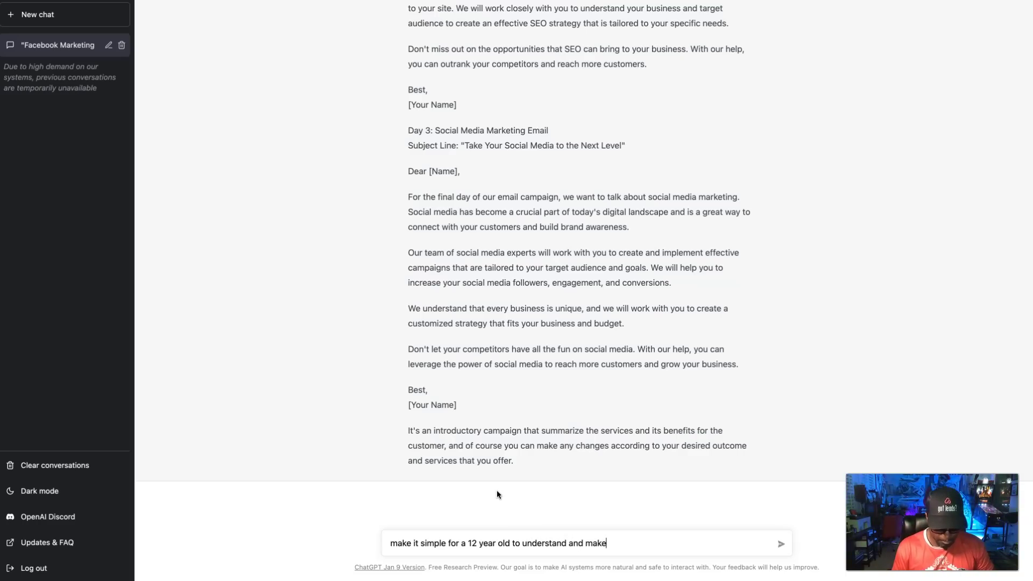
type(" it 4 lines or less")
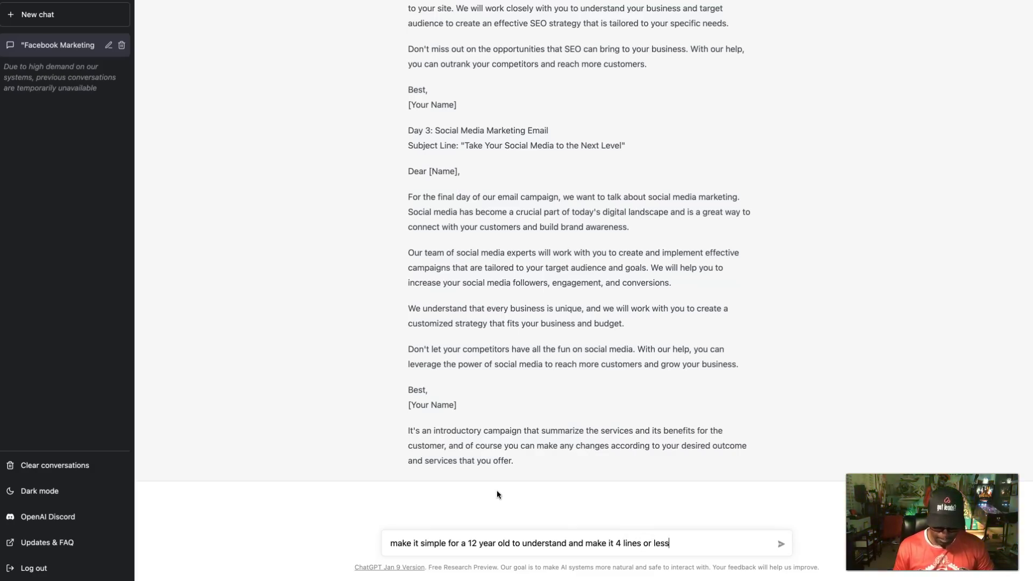
key("Return")
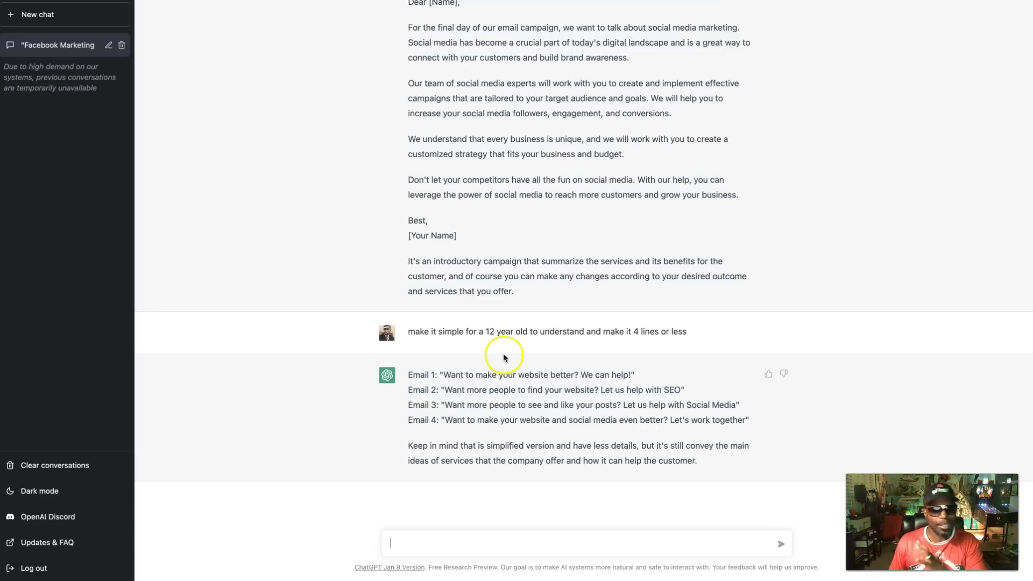
Step: Review the conversation's earlier results, from the email campaign and headlines back to the blog post and Facebook post
scroll(530, 346, "up", 5)
scroll(530, 349, "up", 5)
scroll(530, 347, "up", 10)
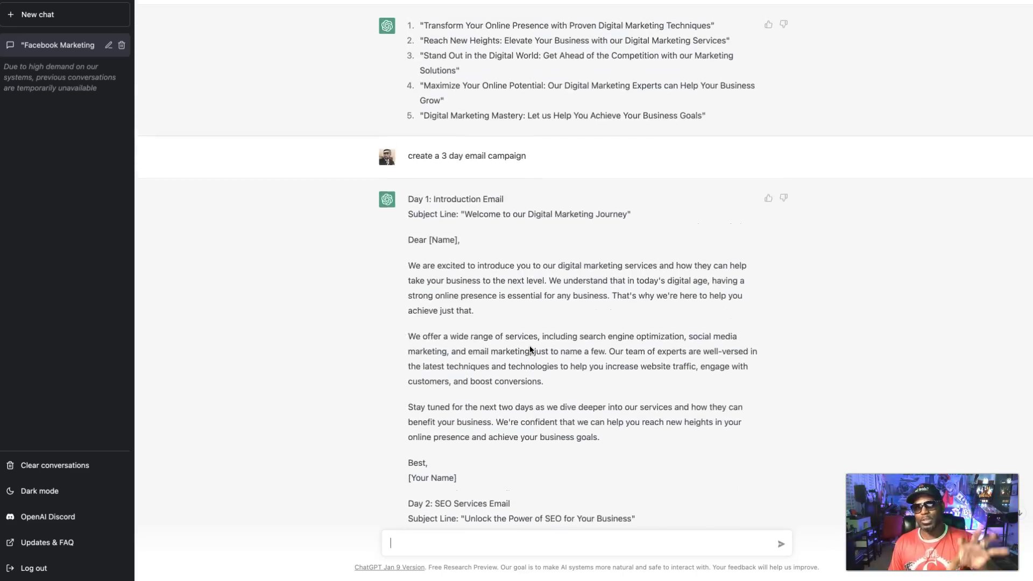
scroll(529, 348, "up", 8)
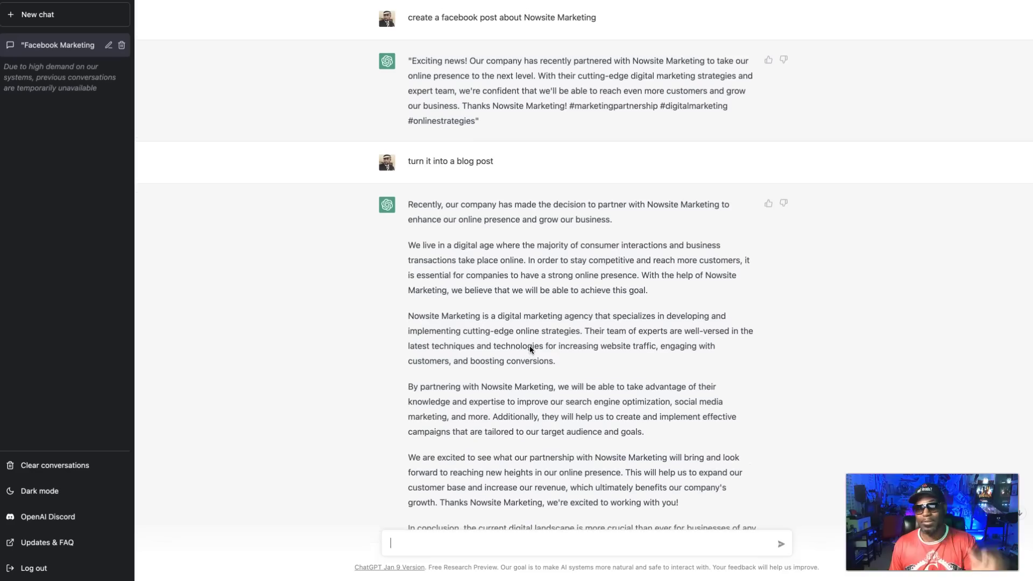
Step: Switch to the "lose weight" website editor and generate the heading with the AI prompt "Write a headline for my health and fitness business", accepting the suggestion
left_click(606, 253)
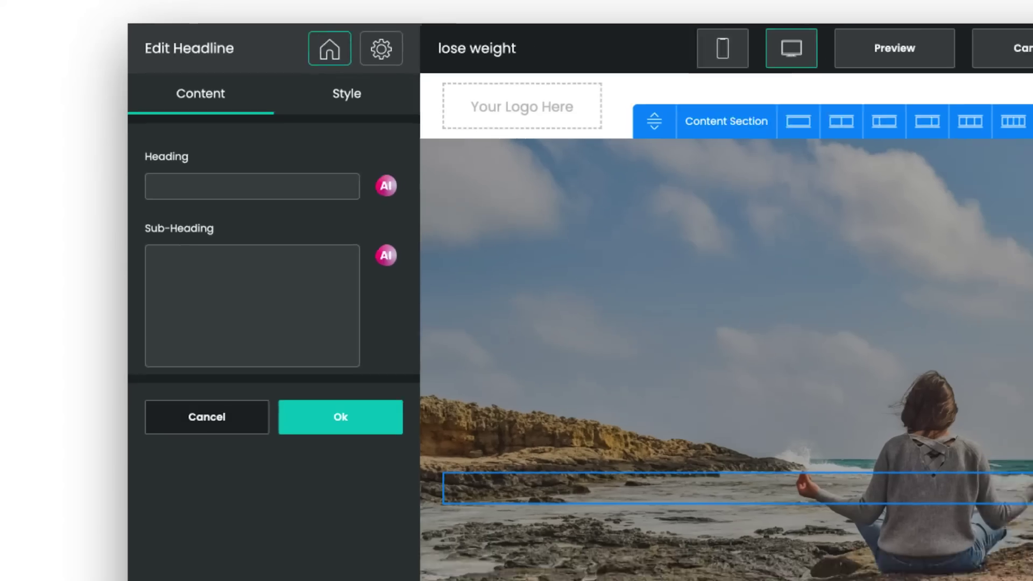
left_click(386, 185)
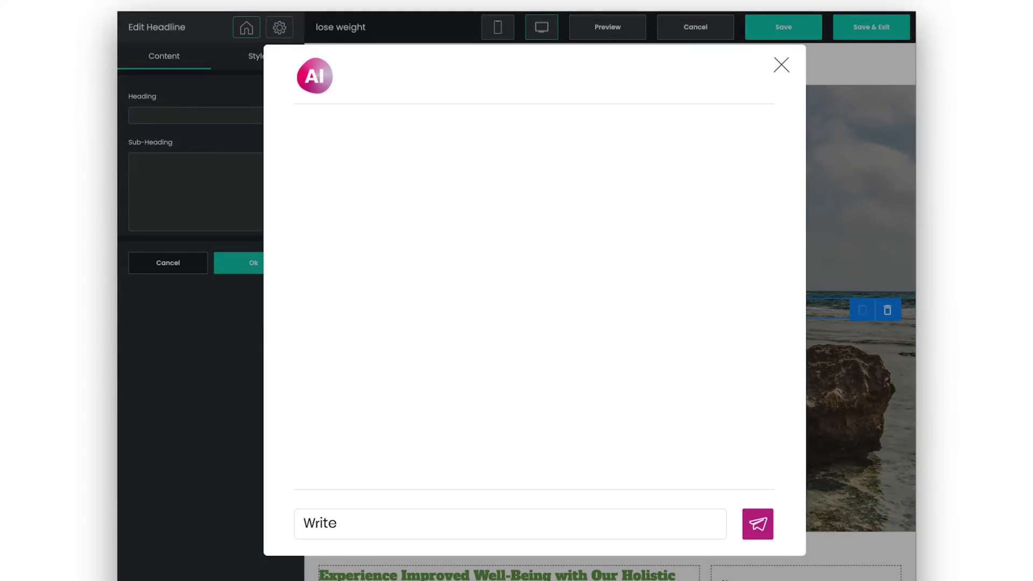
type("iness")
left_click(757, 528)
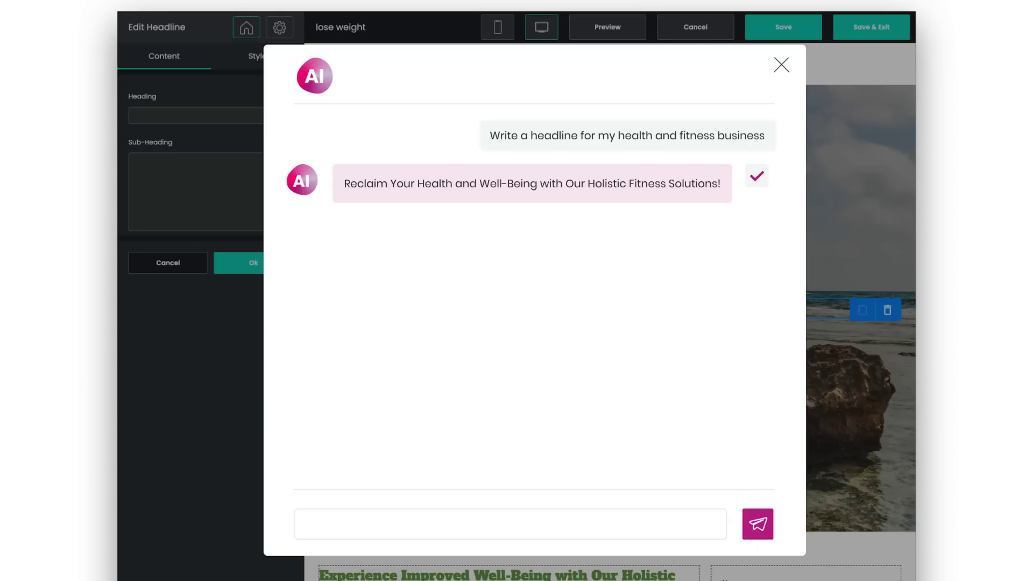
left_click(757, 176)
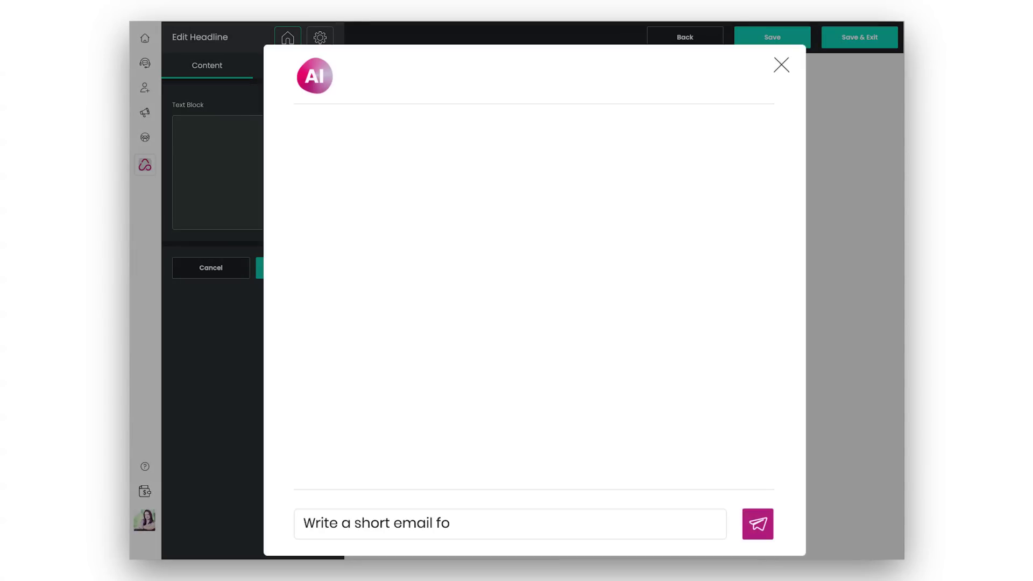
Step: Generate the email's text block with the AI prompt "Write a short email for my health and fitness business" and accept the suggestion
type("ness business")
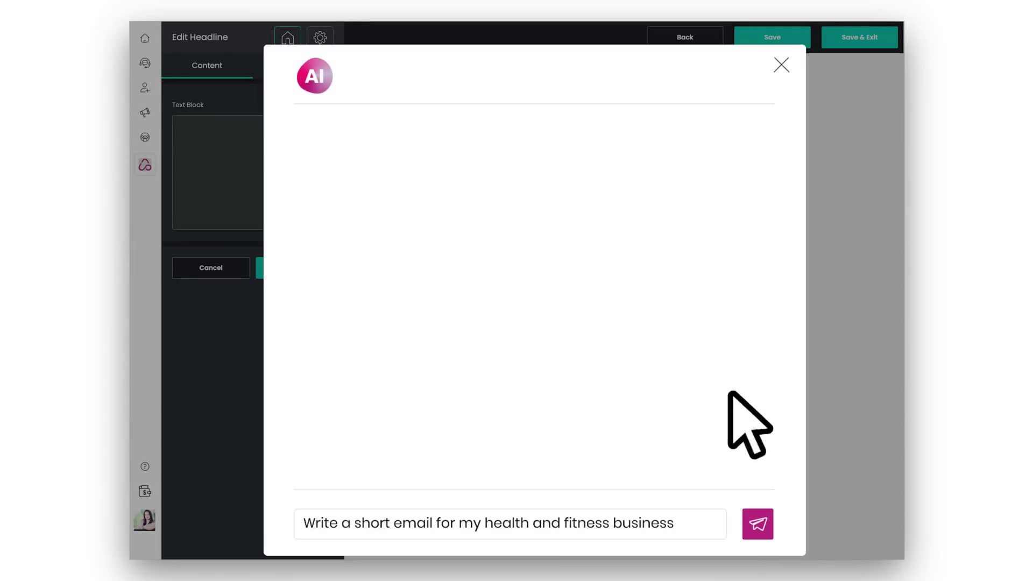
left_click(758, 525)
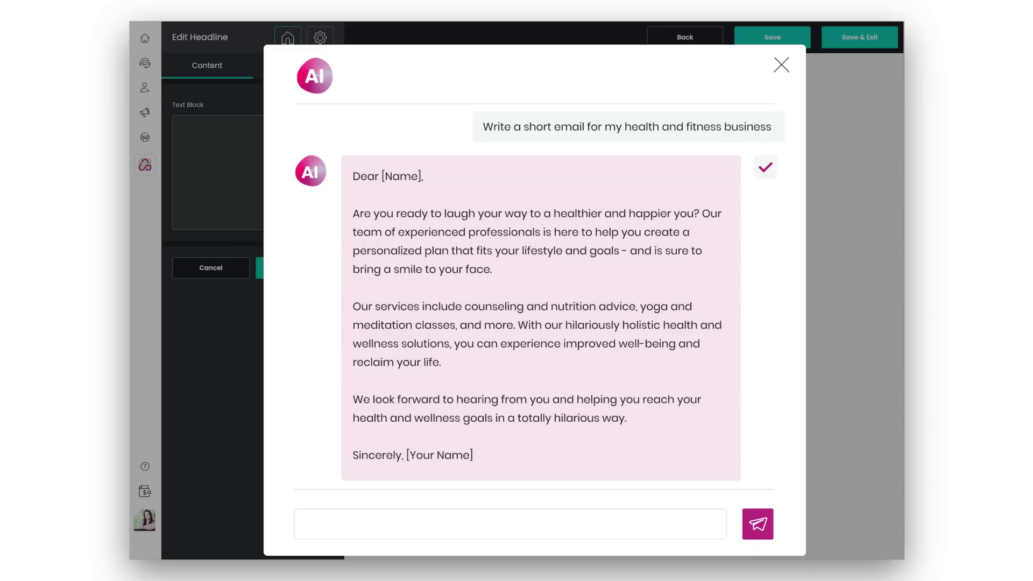
left_click(765, 168)
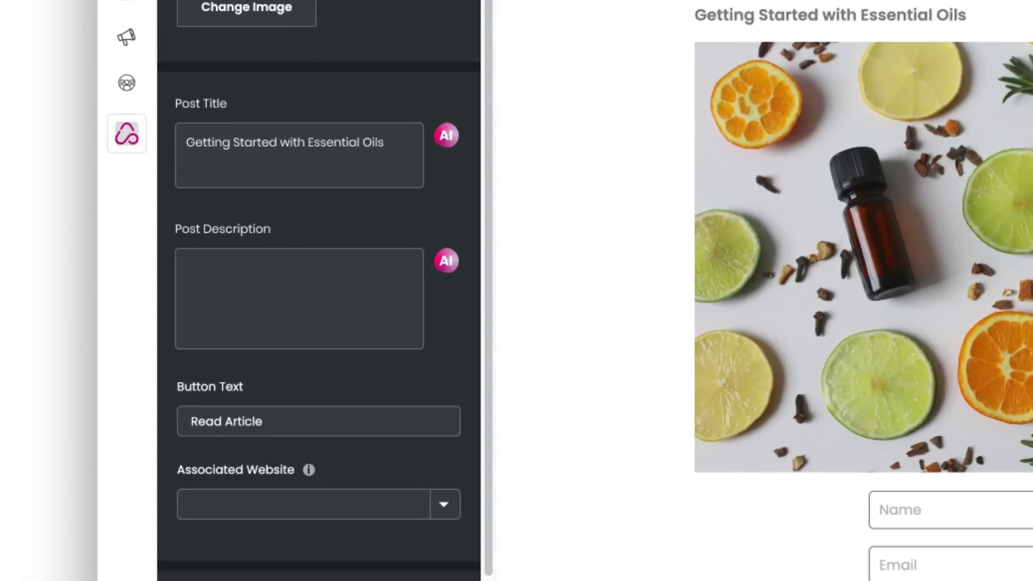
Step: Generate the social post's description with the AI prompt "Write a post about the benefits of essential oils" and accept the suggestion
left_click(446, 260)
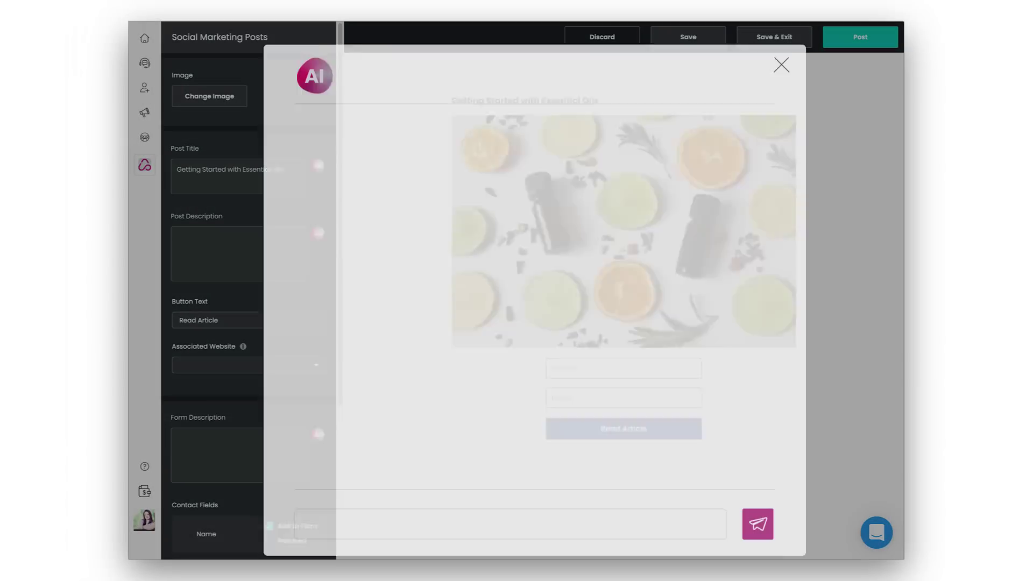
type("al oils")
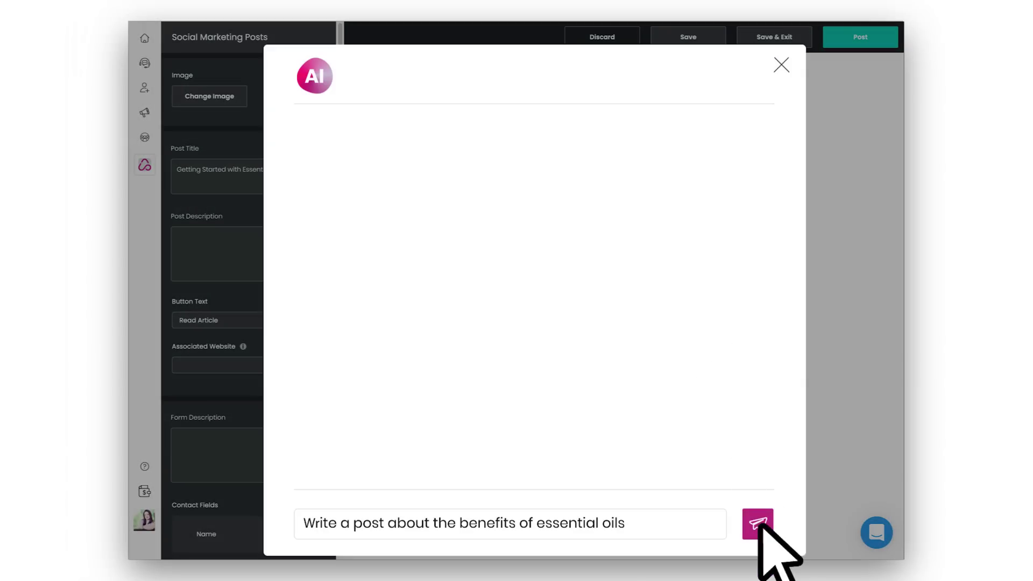
left_click(757, 526)
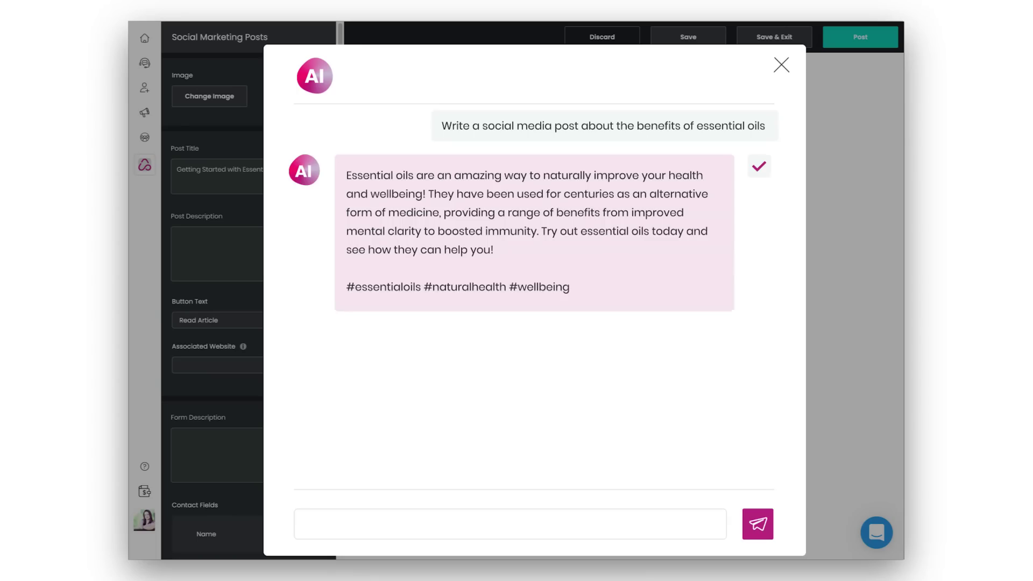
left_click(759, 166)
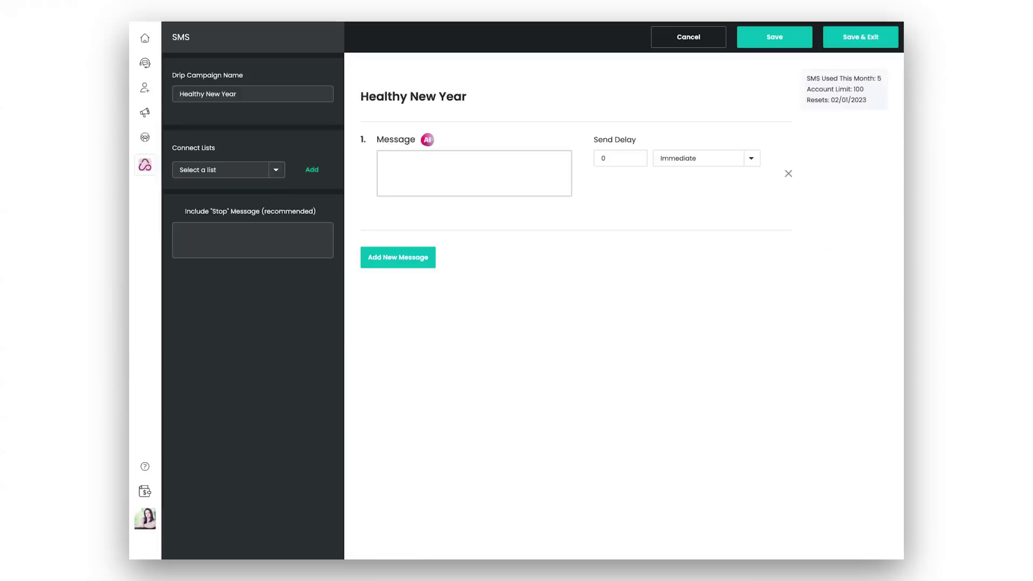
Step: Fill the first Healthy New Year SMS message using the AI prompt "Write a text message about 50% off skincare products" and accept the suggestion
left_click(567, 230)
type("Write")
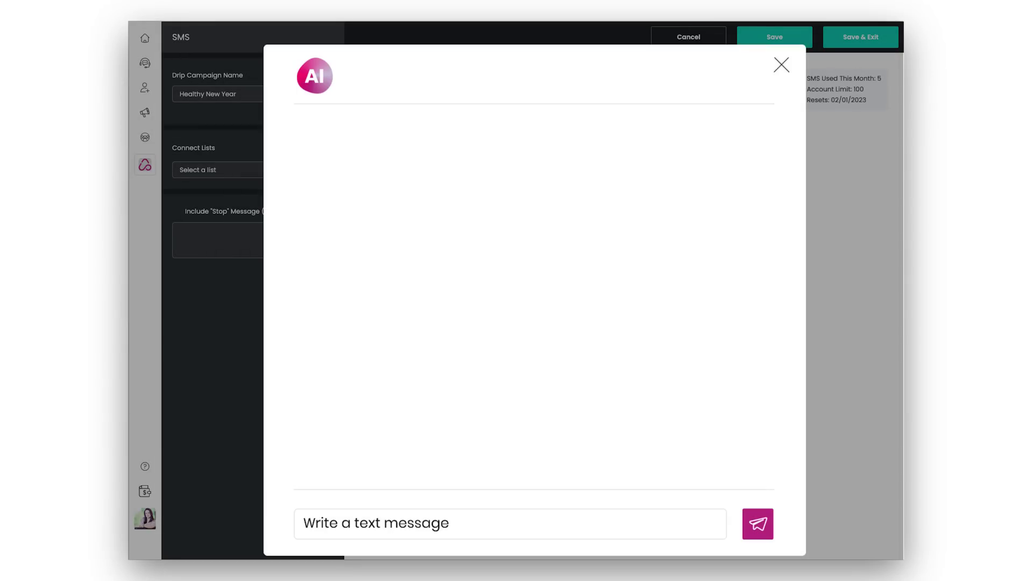
left_click(758, 524)
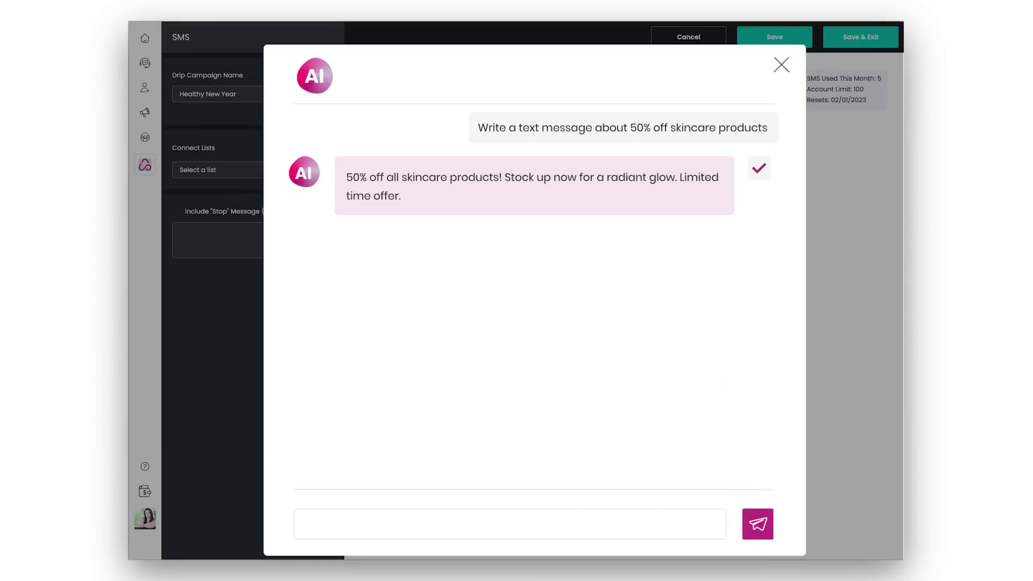
left_click(758, 169)
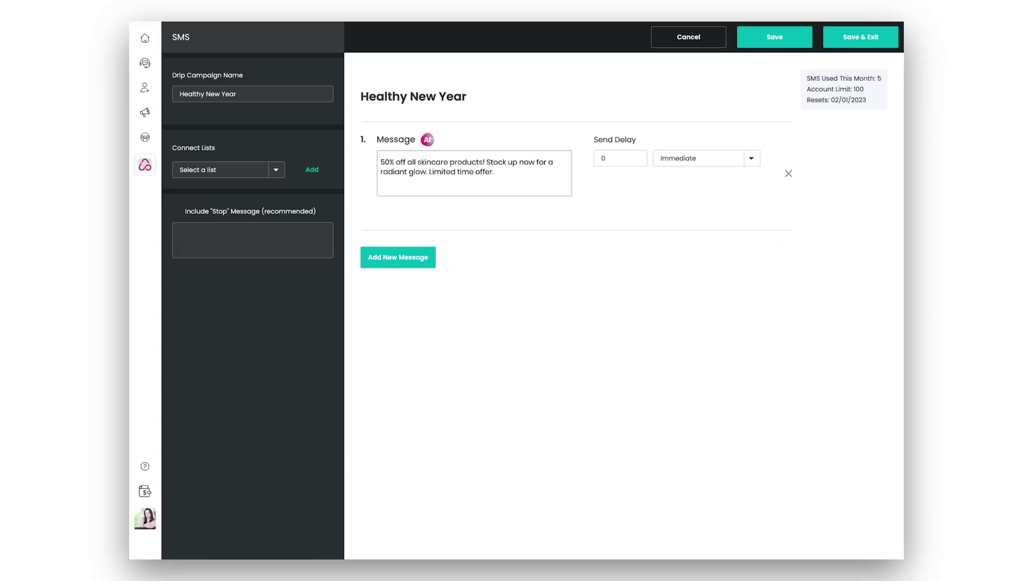